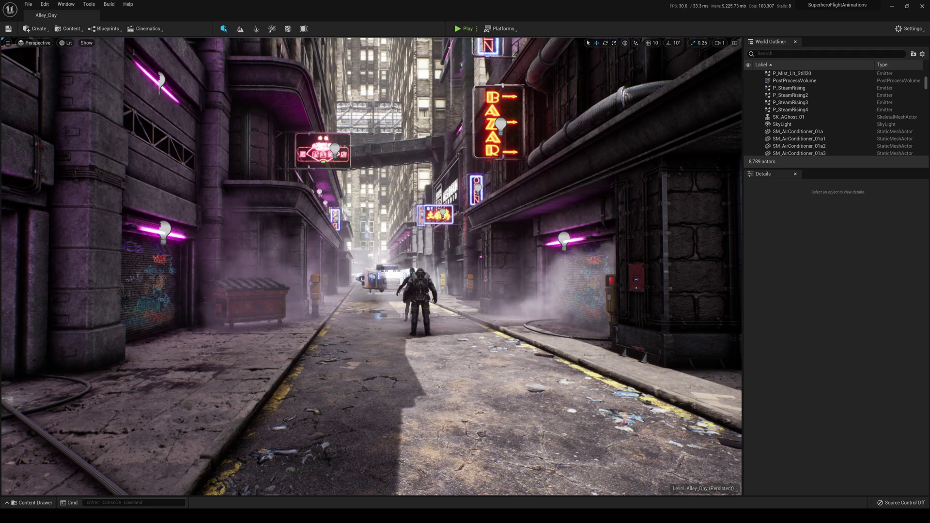
# Raise the viewport camera speed to 4 and fly back along the daytime alley past the concrete barriers.
pyautogui.click(721, 43)
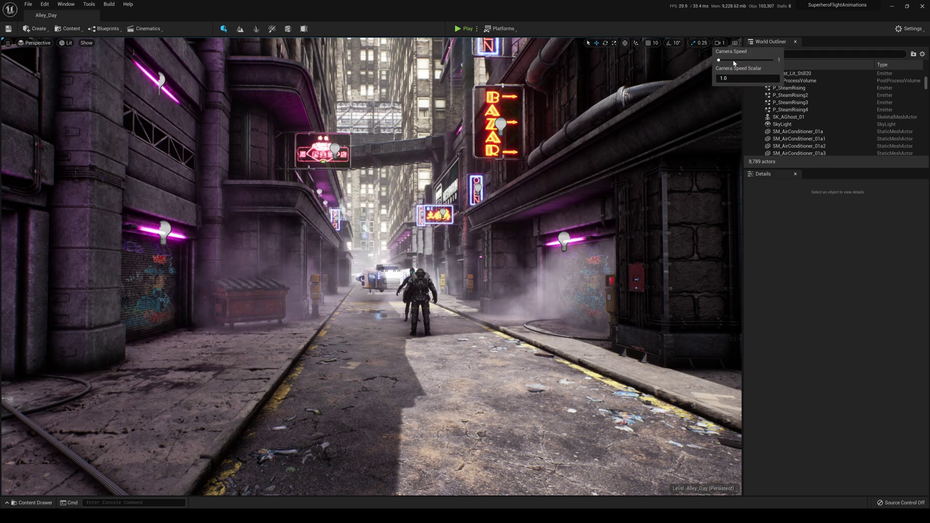
pyautogui.press('w')
pyautogui.moveTo(696, 95)
pyautogui.mouseDown(button='right')
pyautogui.moveTo(696, 58)
pyautogui.moveTo(678, 48)
pyautogui.moveTo(688, 150)
pyautogui.moveTo(717, 136)
pyautogui.moveTo(679, 165)
pyautogui.moveTo(637, 154)
pyautogui.moveTo(637, 104)
pyautogui.moveTo(685, 92)
pyautogui.mouseUp(button='right')
pyautogui.press('s')
pyautogui.press('d')
pyautogui.press('w')
pyautogui.press('w')
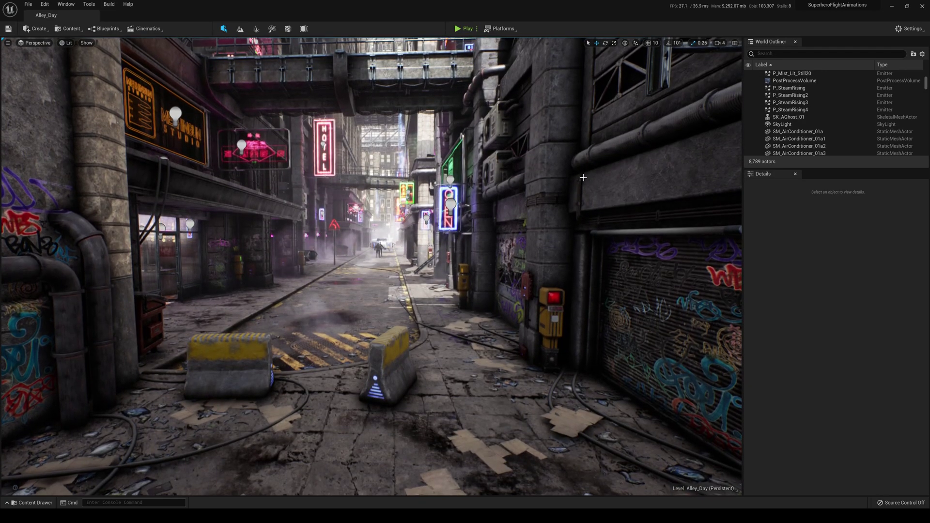
# Set the viewport camera speed to 1 and examine the alley from the barriers toward the hotel sign.
pyautogui.click(720, 43)
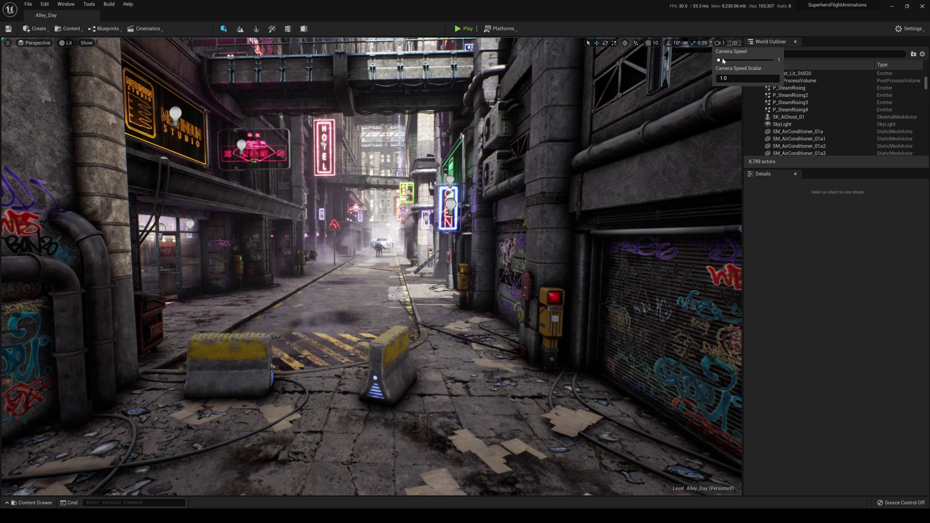
pyautogui.moveTo(548, 239)
pyautogui.mouseDown(button='right')
pyautogui.moveTo(559, 232)
pyautogui.moveTo(548, 240)
pyautogui.mouseUp(button='right')
pyautogui.press('w')
pyautogui.press('a')
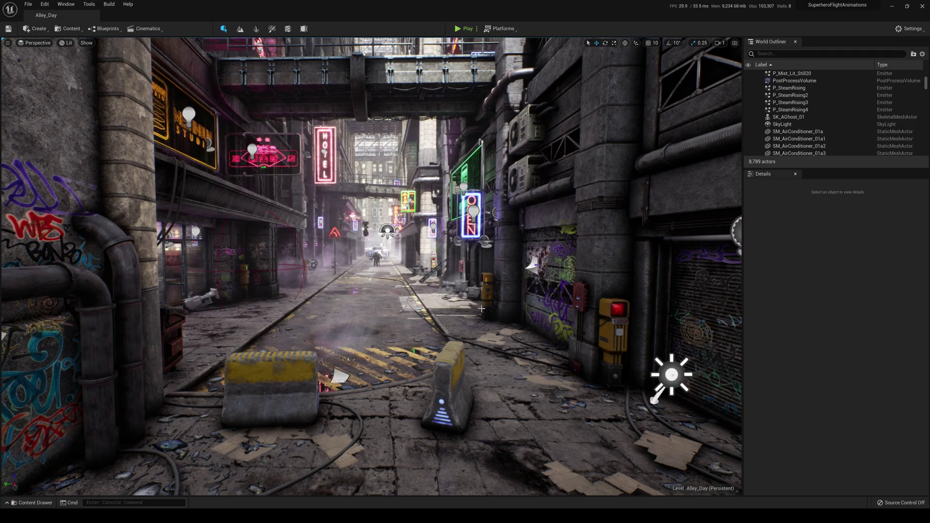
pyautogui.press('w')
pyautogui.moveTo(459, 305); pyautogui.dragTo(416, 300, button='right')
pyautogui.press('a')
pyautogui.press('w')
pyautogui.moveTo(483, 377)
pyautogui.mouseDown(button='right')
pyautogui.moveTo(495, 383)
pyautogui.moveTo(468, 383)
pyautogui.mouseUp(button='right')
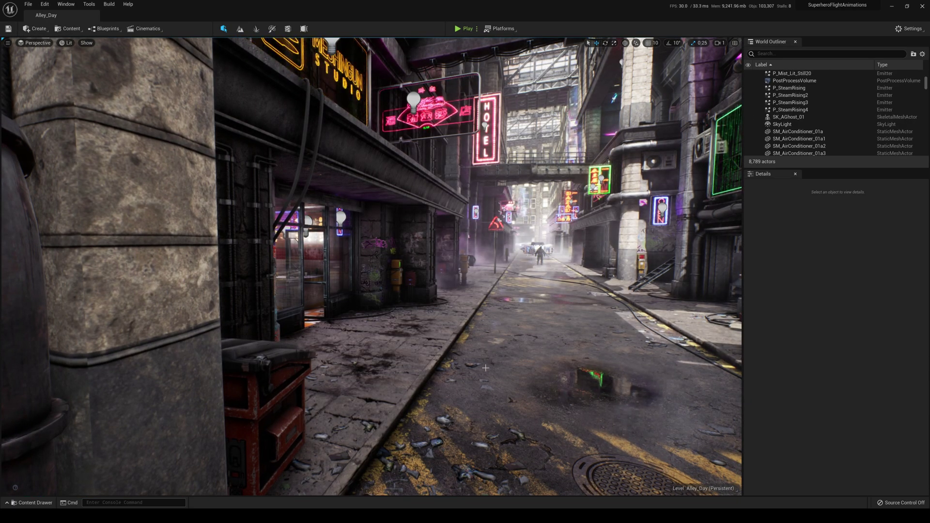
pyautogui.moveTo(500, 327); pyautogui.dragTo(520, 323, button='right')
pyautogui.press('w')
pyautogui.moveTo(499, 372); pyautogui.dragTo(492, 376, button='right')
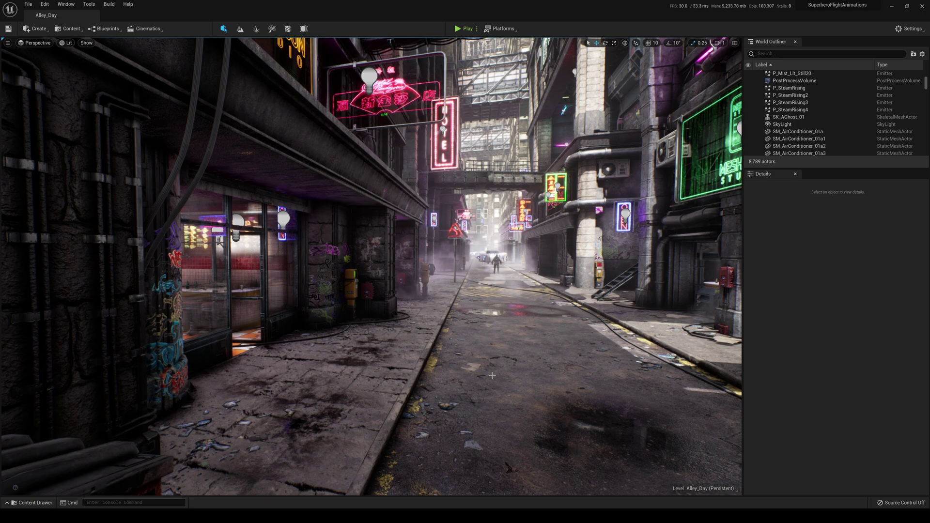
# Examine the storefronts, neon signs and steam farther down the alley up to the two standing characters.
pyautogui.moveTo(494, 362); pyautogui.dragTo(268, 368, button='right')
pyautogui.press('g')
pyautogui.press('g')
pyautogui.press('w')
pyautogui.press('s')
pyautogui.press('w')
pyautogui.press('s')
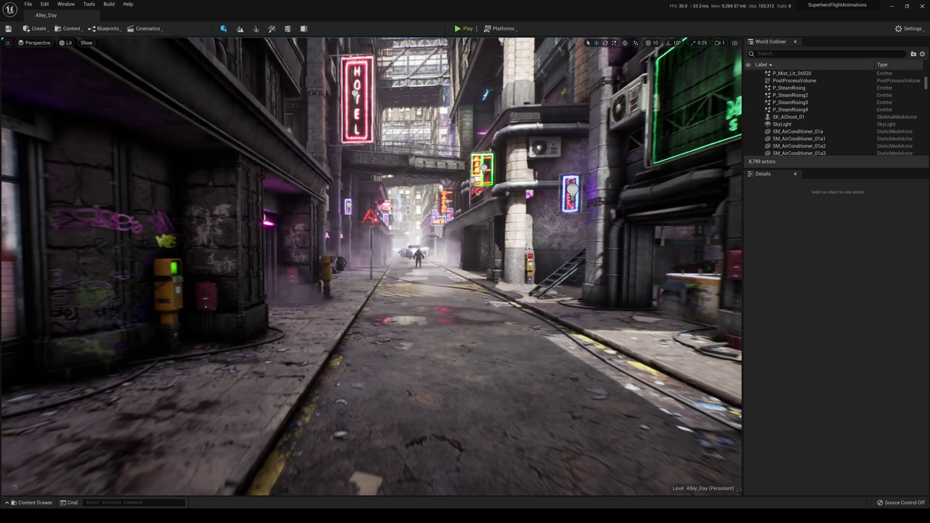
pyautogui.press('w')
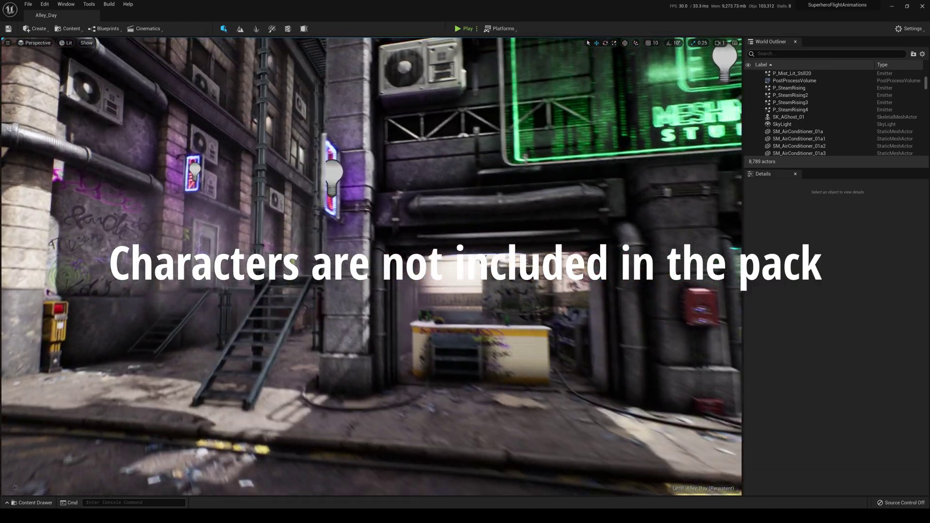
pyautogui.press('a')
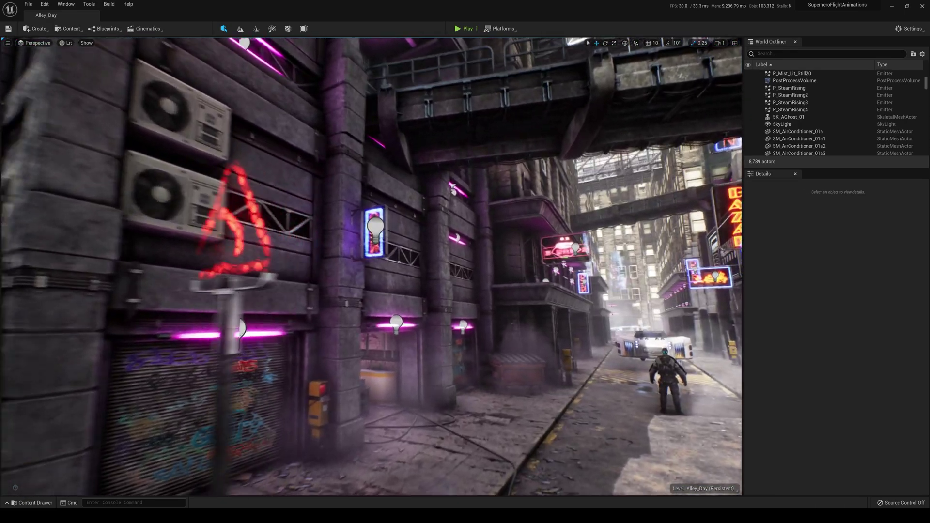
pyautogui.press('w')
pyautogui.moveTo(372, 266); pyautogui.dragTo(281, 310, button='right')
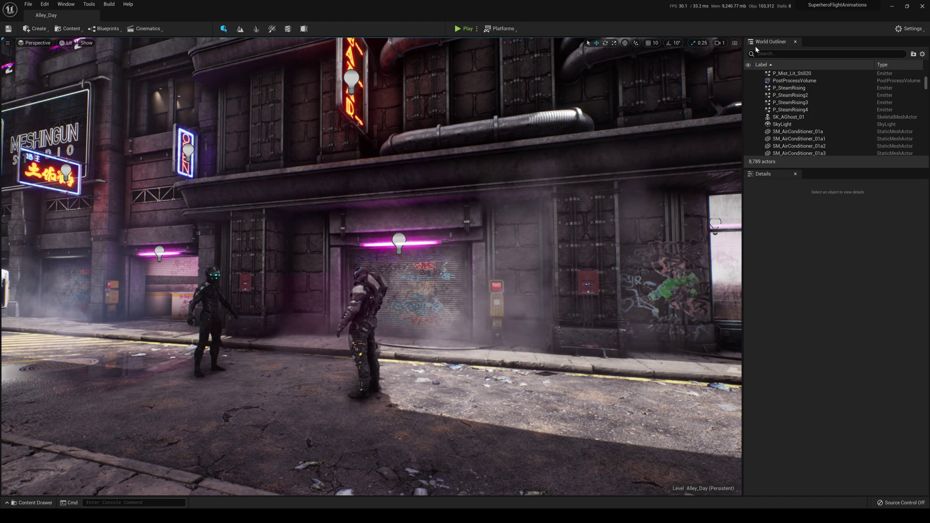
# Filter the level's actors by "post" and search the project settings for "lumen".
pyautogui.click(761, 53)
pyautogui.write('post')
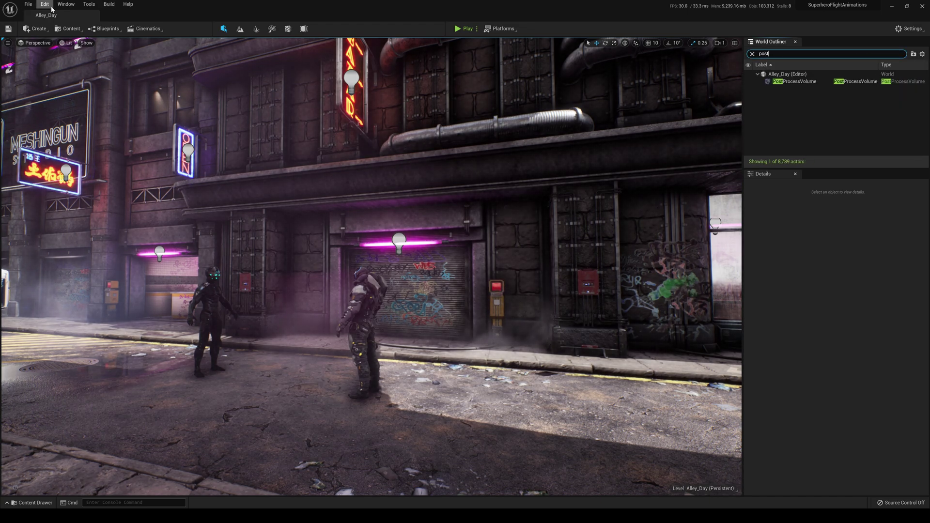
pyautogui.click(45, 4)
pyautogui.click(78, 112)
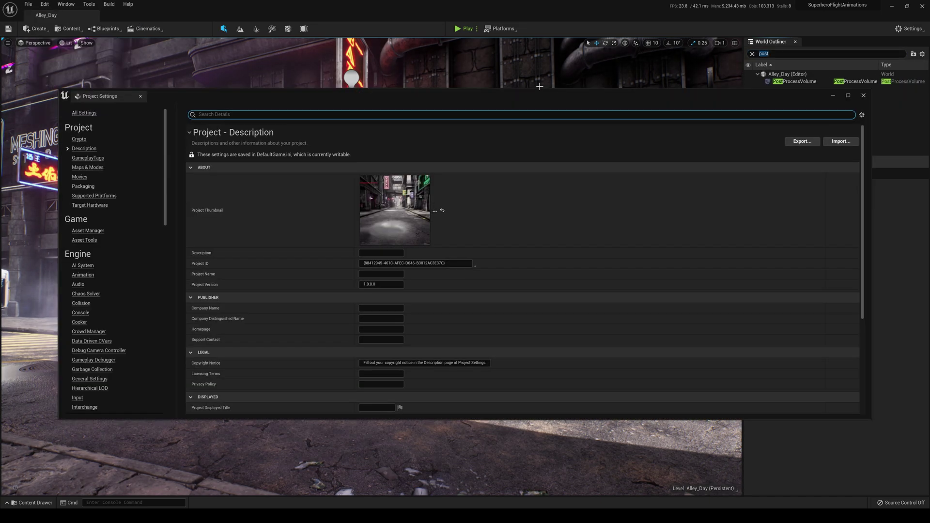
pyautogui.write('lumen')
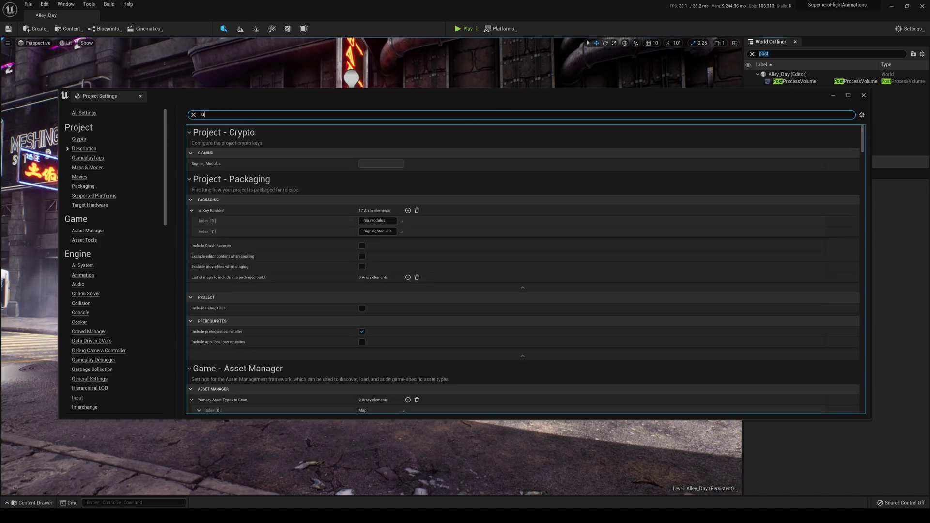
# Search the project settings for "global ill" and set the Dynamic Global Illumination Method to Lumen.
pyautogui.press('BackSpace')
pyautogui.press('BackSpace')
pyautogui.press('BackSpace')
pyautogui.press('BackSpace')
pyautogui.press('BackSpace')
pyautogui.write('gl')
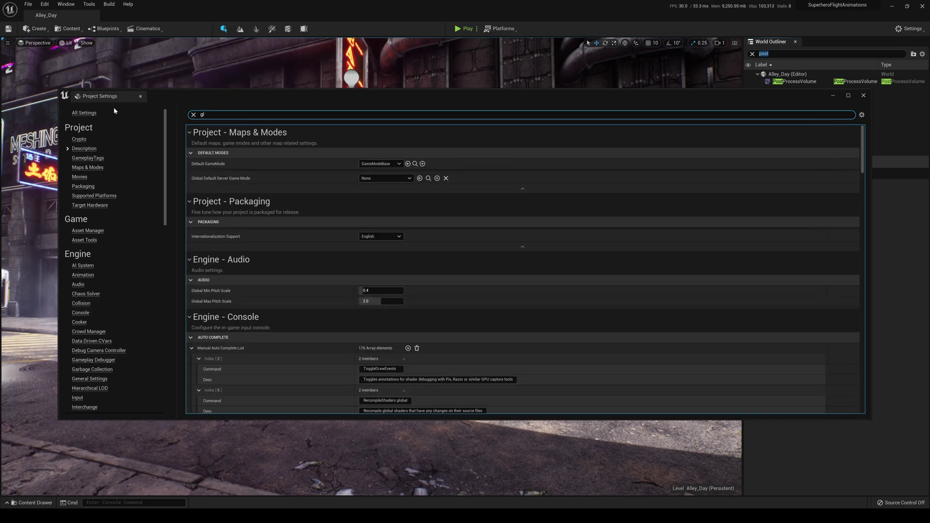
pyautogui.write('obal')
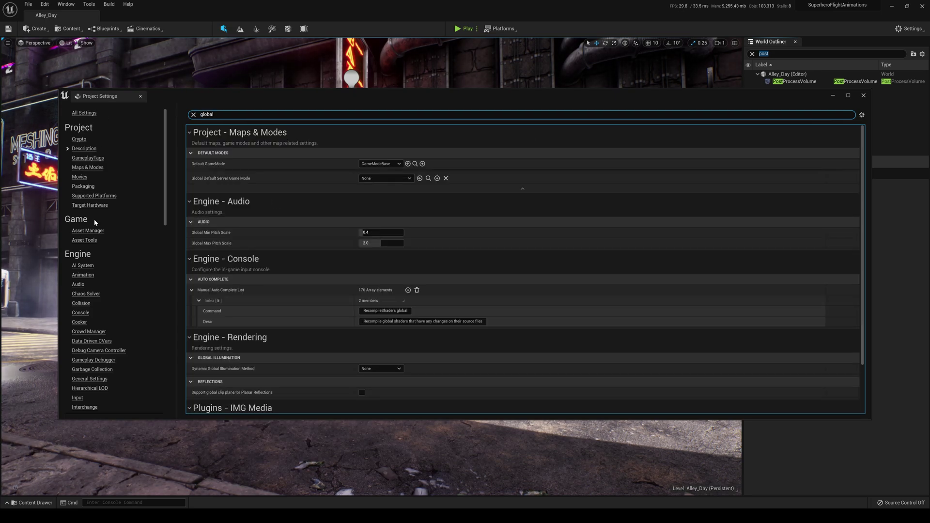
pyautogui.write(' ill')
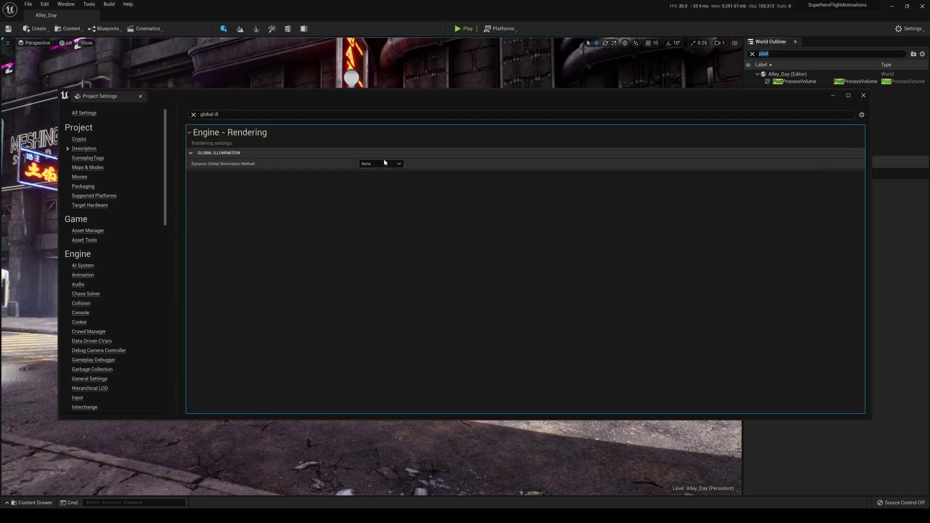
pyautogui.click(383, 164)
pyautogui.click(373, 183)
pyautogui.click(548, 278)
pyautogui.click(544, 278)
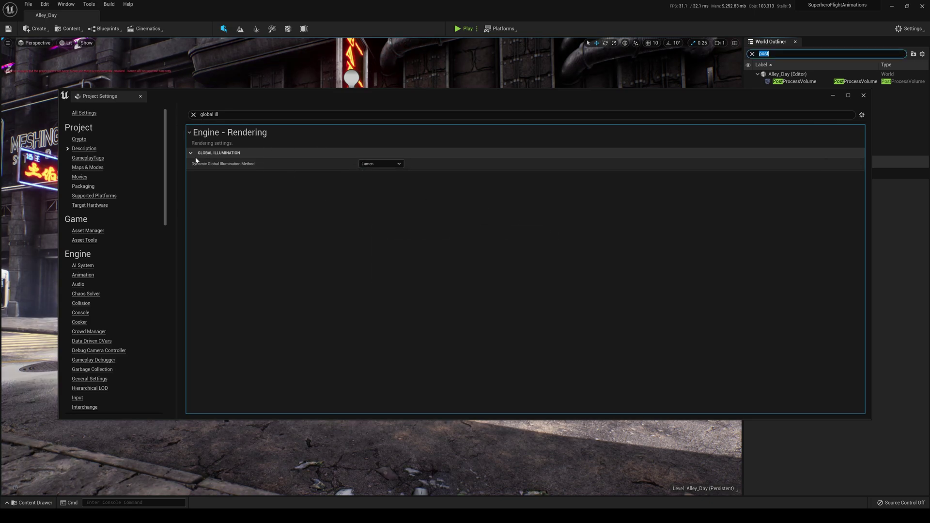
# Check the Lumen-related rendering options in the project settings and close the settings window.
pyautogui.click(214, 114)
pyautogui.write('lumen')
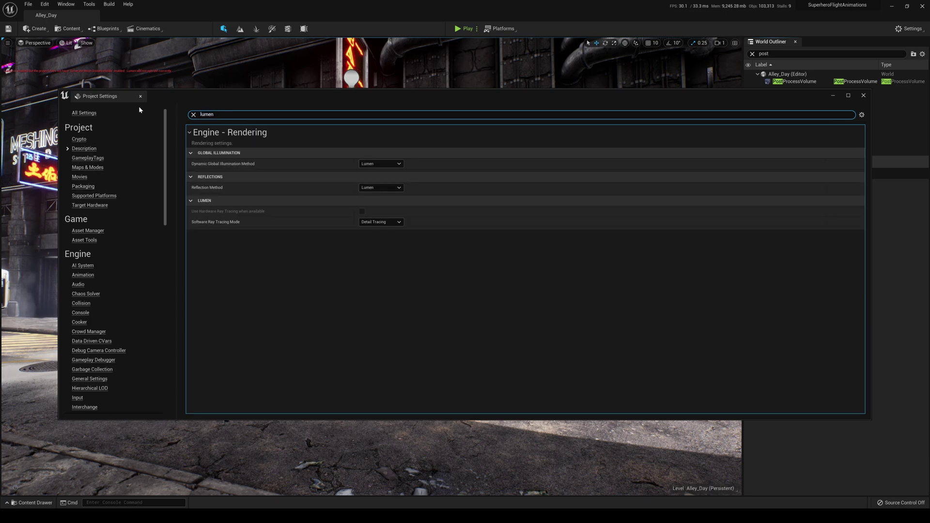
pyautogui.click(863, 95)
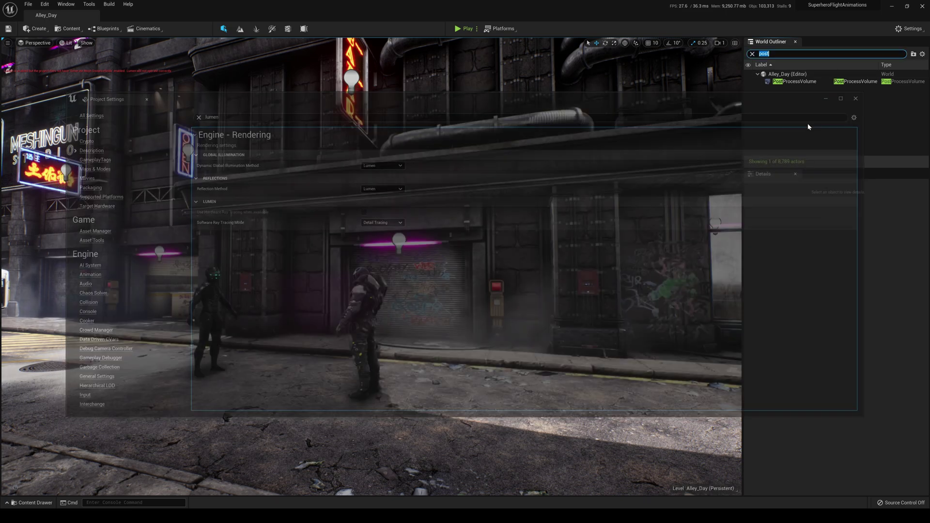
# Examine the daytime street under the changed lighting, including the lit-window tower facade and the far end of the alley.
pyautogui.moveTo(324, 92); pyautogui.dragTo(238, 85, button='right')
pyautogui.moveTo(465, 218); pyautogui.dragTo(557, 203, button='right')
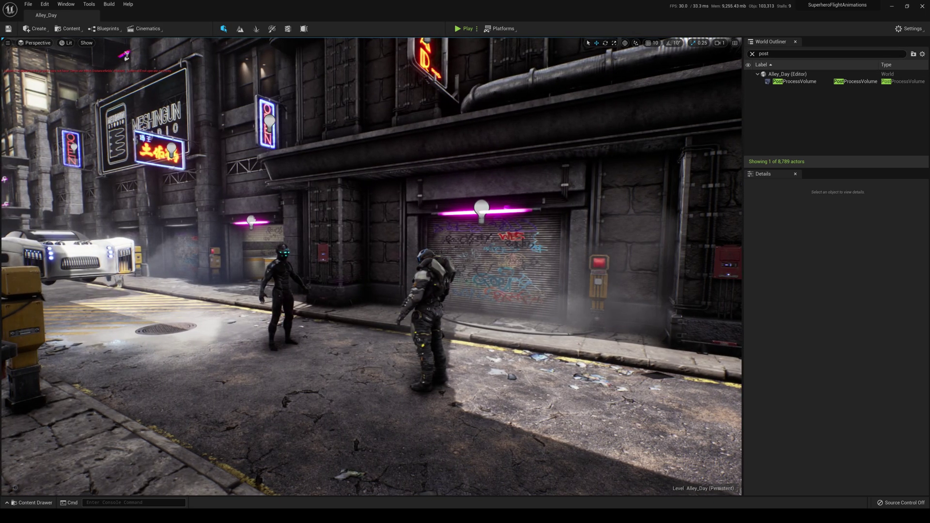
pyautogui.press('g')
pyautogui.moveTo(372, 266); pyautogui.dragTo(368, 305, button='right')
pyautogui.press('g')
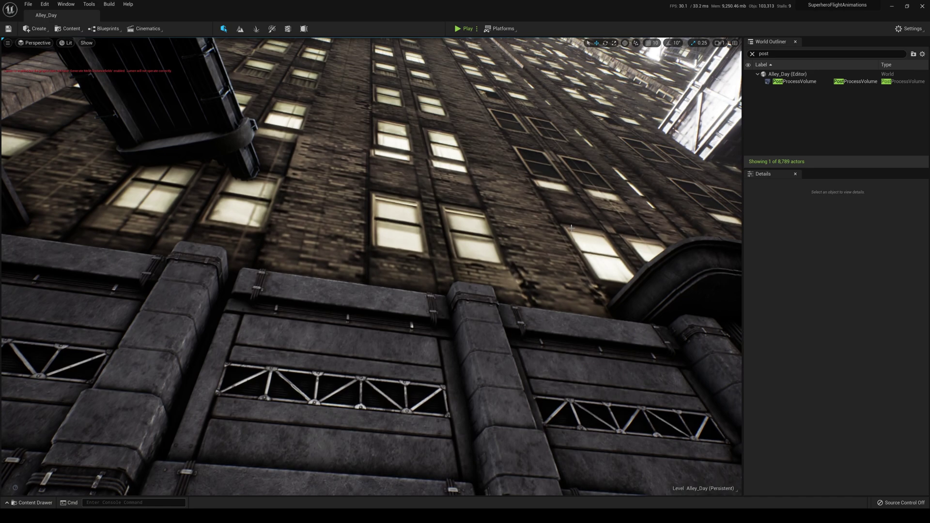
pyautogui.click(510, 210)
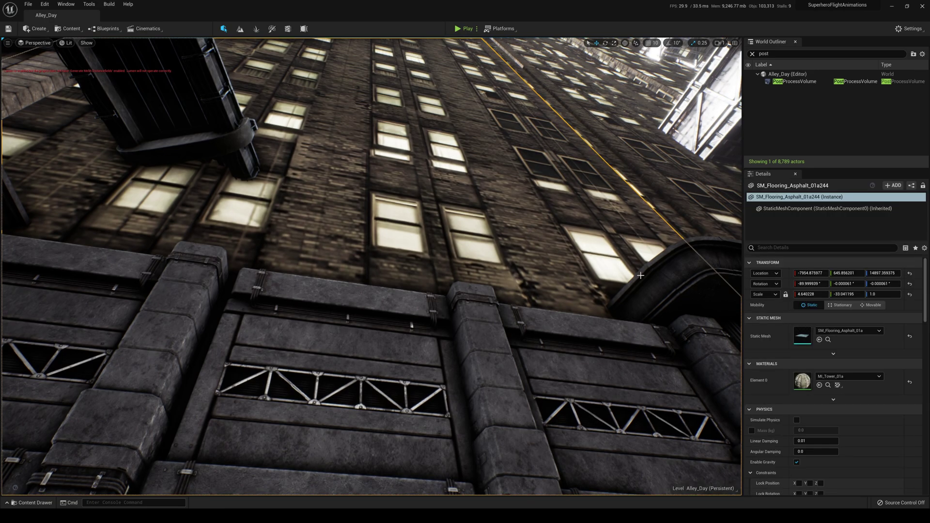
pyautogui.moveTo(557, 290); pyautogui.dragTo(586, 330, button='right')
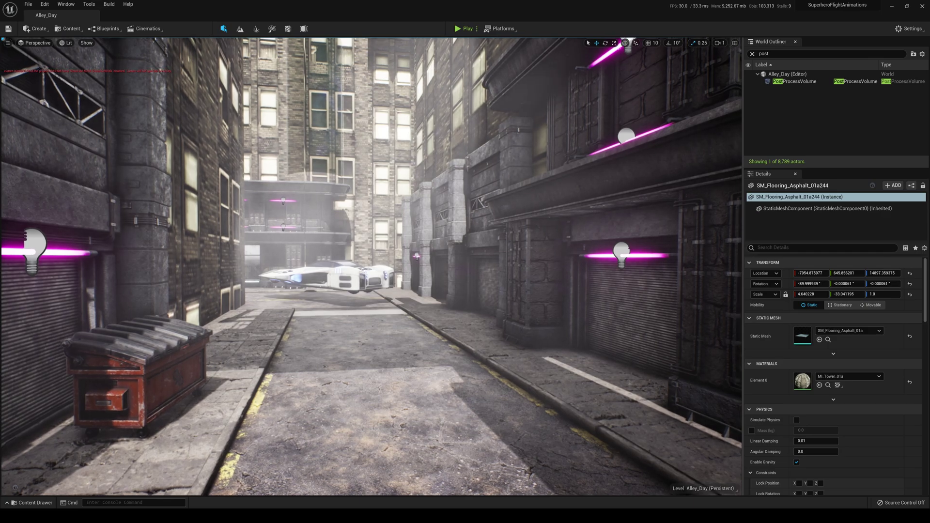
pyautogui.moveTo(371, 266); pyautogui.dragTo(669, 296, button='right')
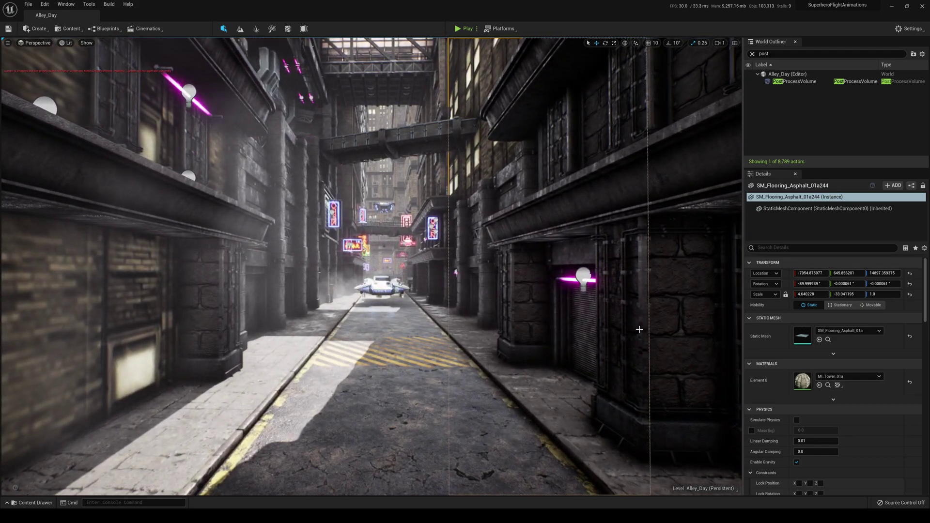
# Open the Alley_Night level from the CyberTown environment maps and dismiss the message log.
pyautogui.hotkey('ctrl', 'space')
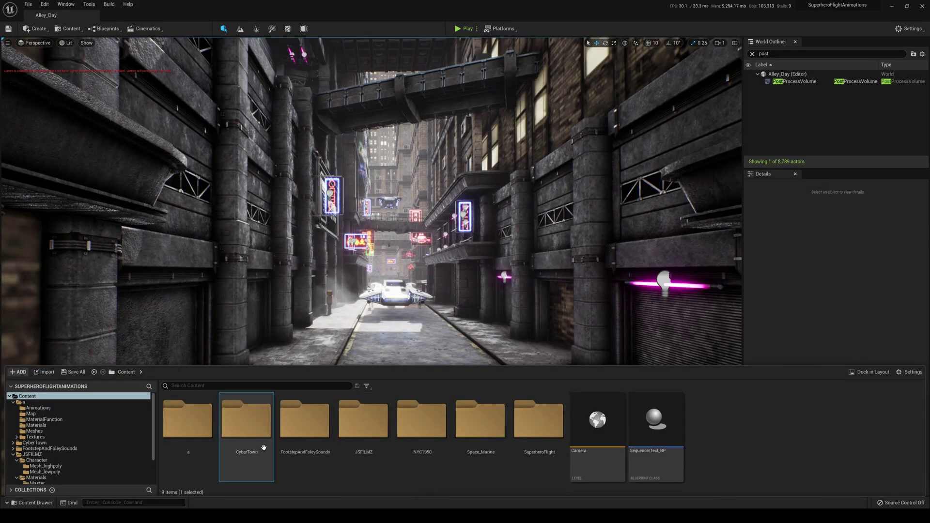
pyautogui.doubleClick(267, 441)
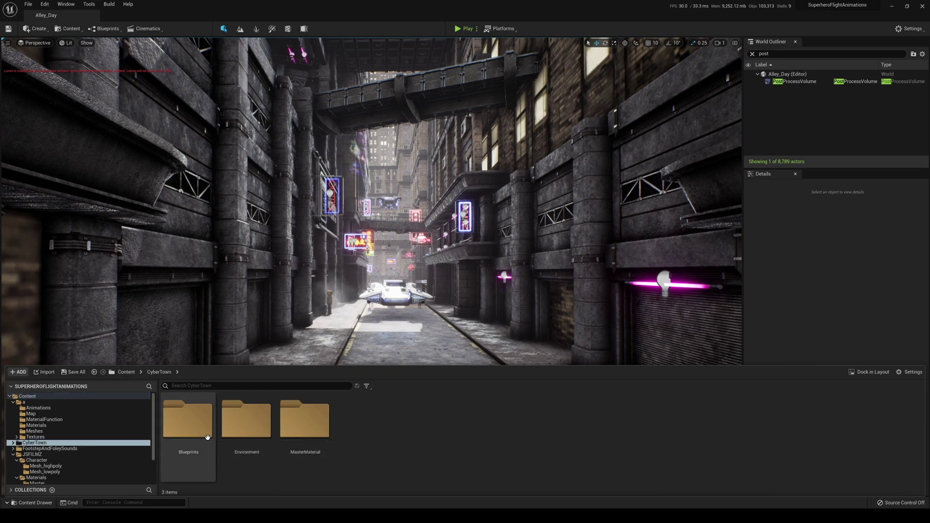
pyautogui.doubleClick(252, 426)
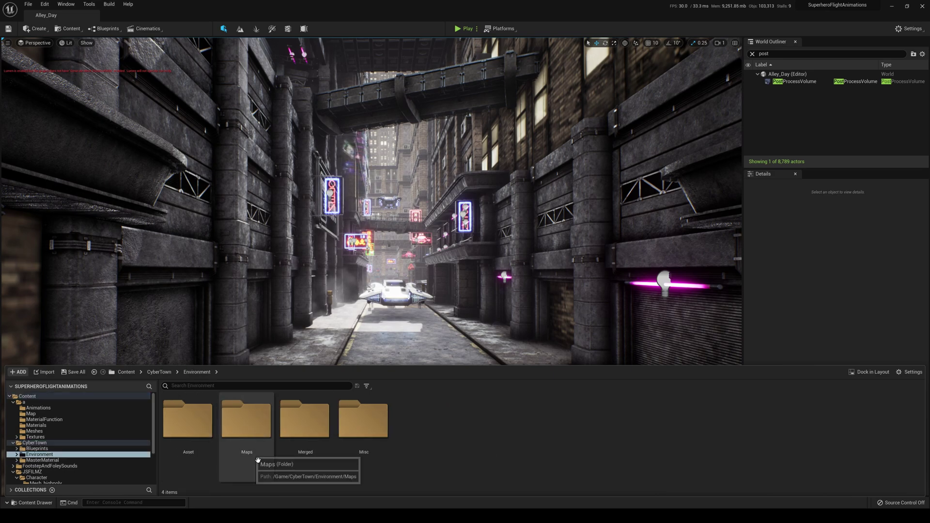
pyautogui.doubleClick(247, 427)
pyautogui.doubleClick(246, 421)
pyautogui.doubleClick(188, 419)
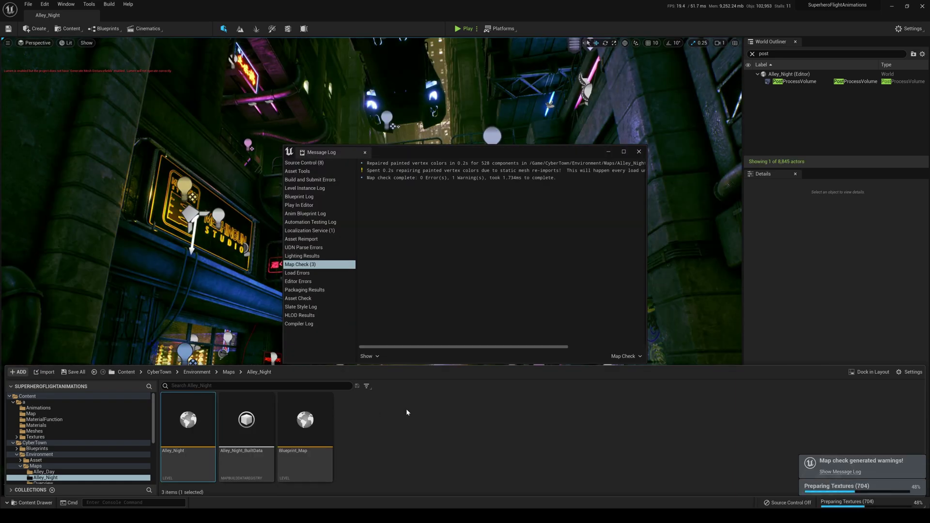
pyautogui.click(639, 151)
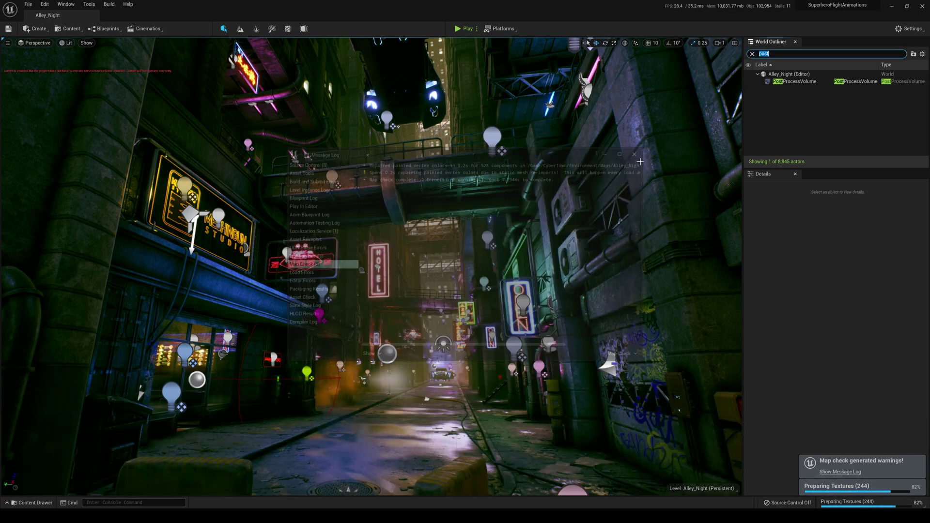
# Switch the viewport to game view and frame the night alley from behind the concrete barriers.
pyautogui.moveTo(635, 169); pyautogui.dragTo(611, 266, button='right')
pyautogui.press('g')
pyautogui.press('w')
pyautogui.moveTo(257, 221); pyautogui.dragTo(264, 224, button='right')
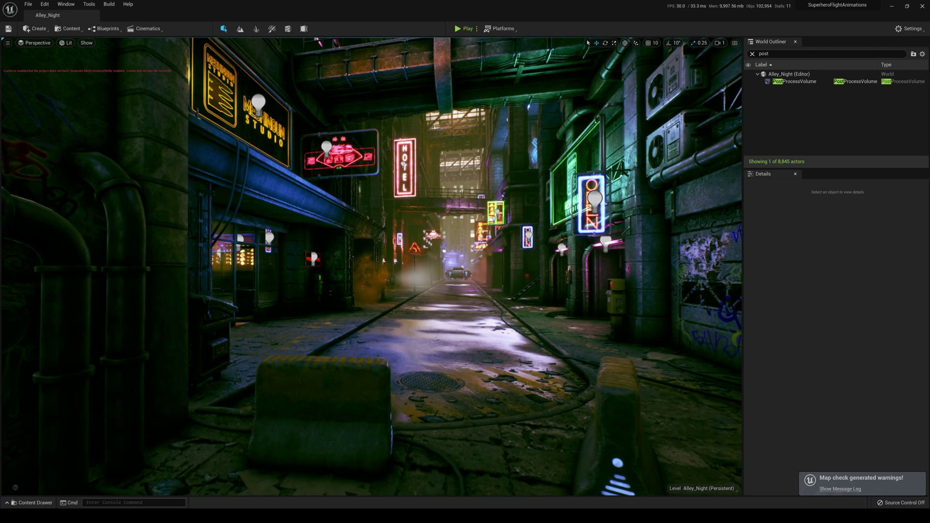
# Search the project settings for "distance mesh" to check Generate Mesh Distance Fields, and close the settings.
pyautogui.click(45, 9)
pyautogui.click(73, 112)
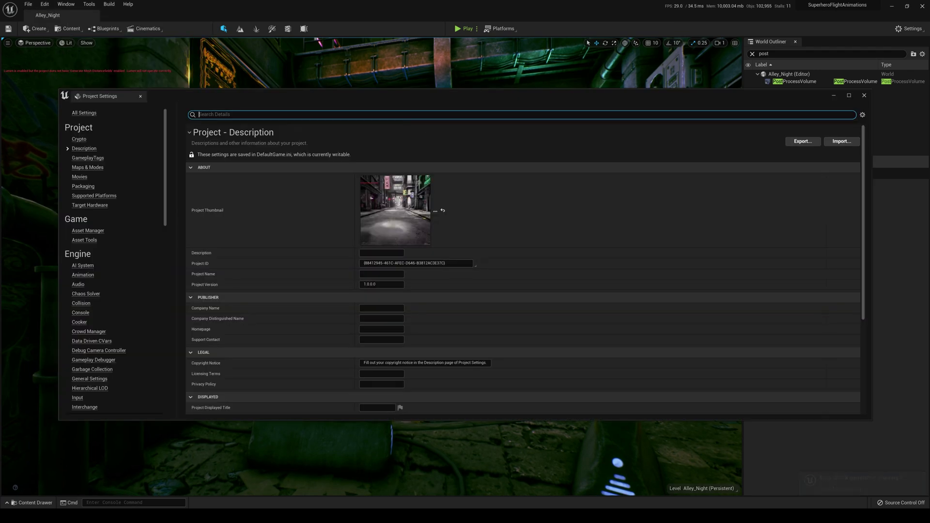
pyautogui.write('distance mesh')
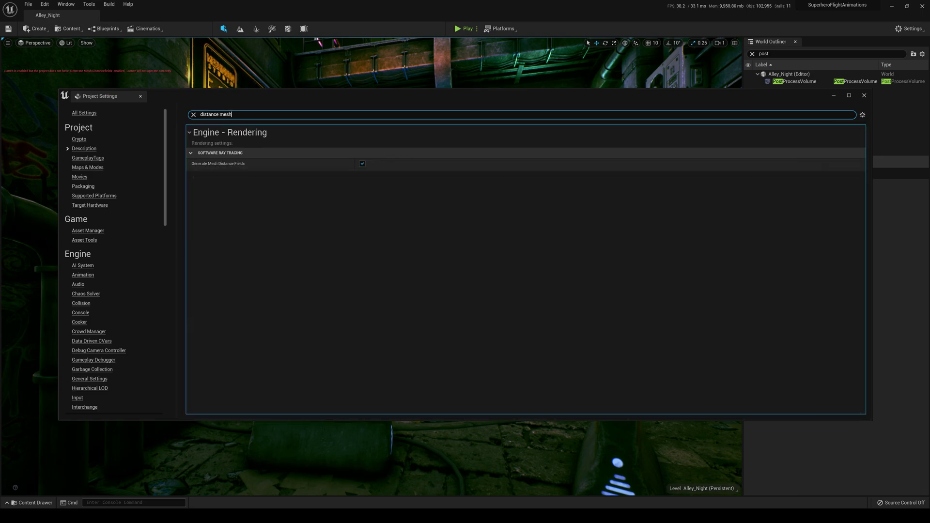
pyautogui.click(865, 95)
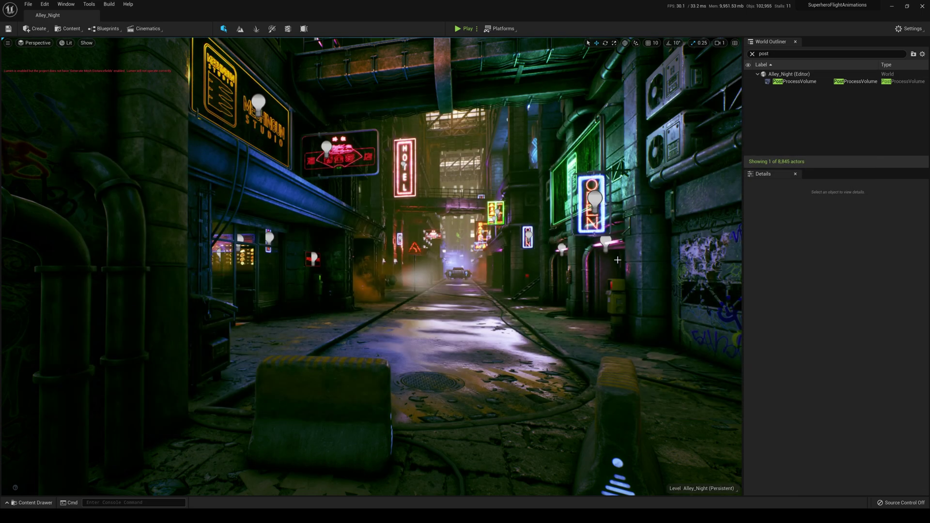
# Examine the night alley's neon signs, wet street reflections and fog while moving toward the hotel sign.
pyautogui.press('w')
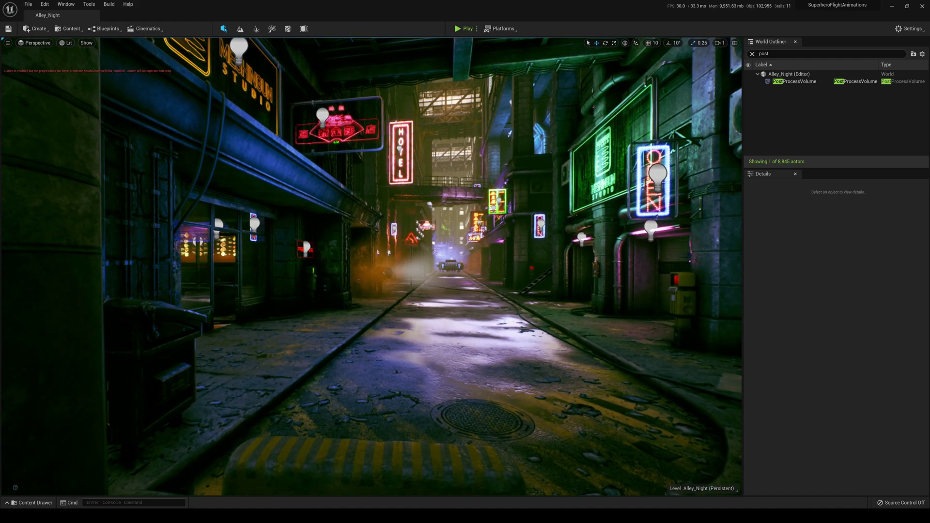
pyautogui.press('w')
pyautogui.moveTo(546, 284); pyautogui.dragTo(528, 319, button='right')
pyautogui.press('g')
pyautogui.press('g')
pyautogui.press('s')
pyautogui.moveTo(546, 284); pyautogui.dragTo(491, 282, button='right')
pyautogui.press('w')
pyautogui.moveTo(392, 262); pyautogui.dragTo(441, 276, button='right')
pyautogui.press('w')
pyautogui.press('w')
pyautogui.moveTo(557, 276); pyautogui.dragTo(416, 292, button='right')
# Open the Overview level from the CyberTown environment's Maps/Overview folder.
pyautogui.hotkey('ctrl', 'space')
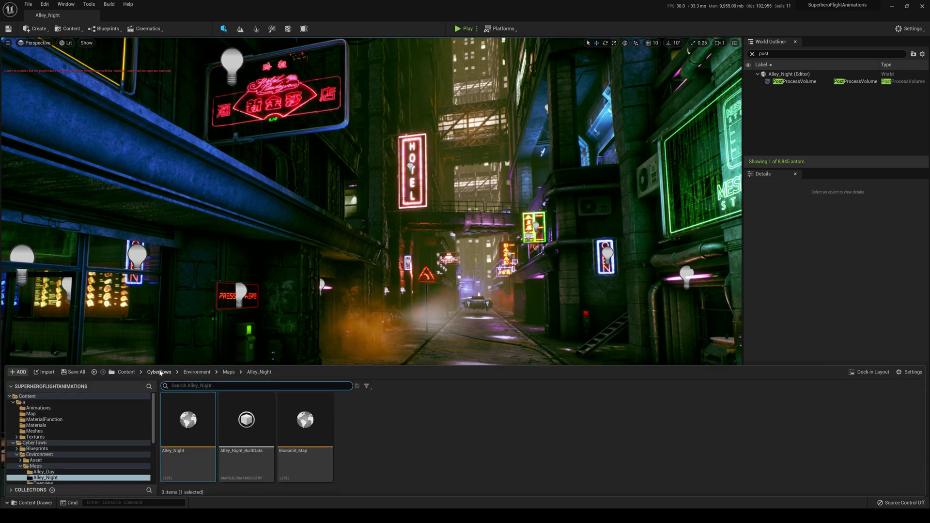
pyautogui.click(34, 442)
pyautogui.doubleClick(246, 420)
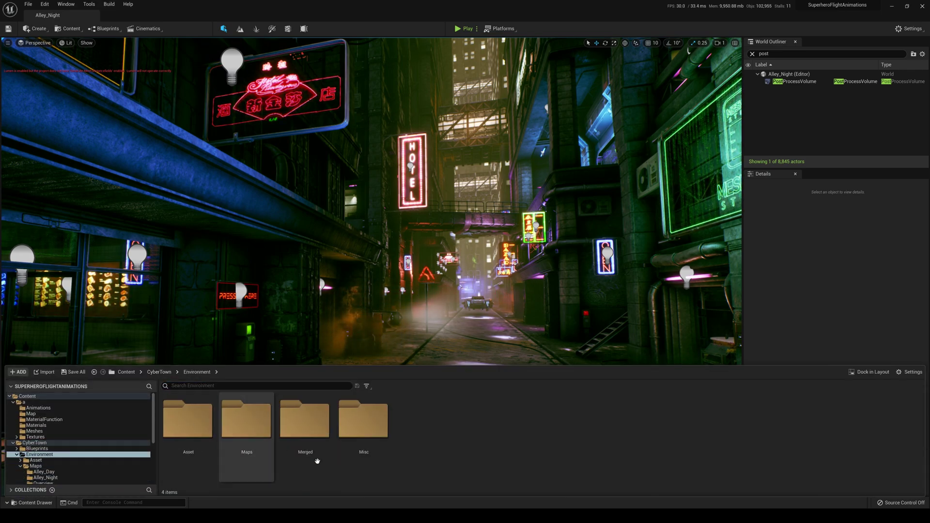
pyautogui.doubleClick(258, 434)
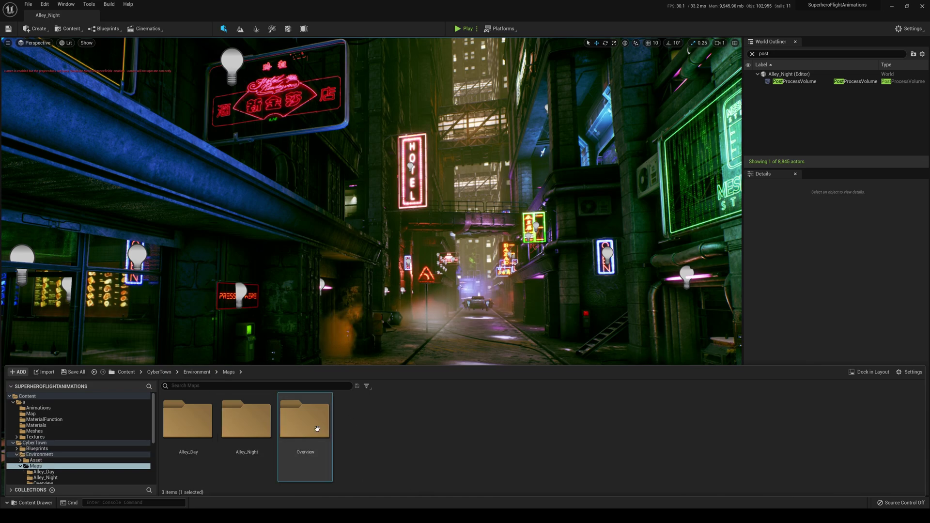
pyautogui.doubleClick(313, 421)
pyautogui.doubleClick(196, 424)
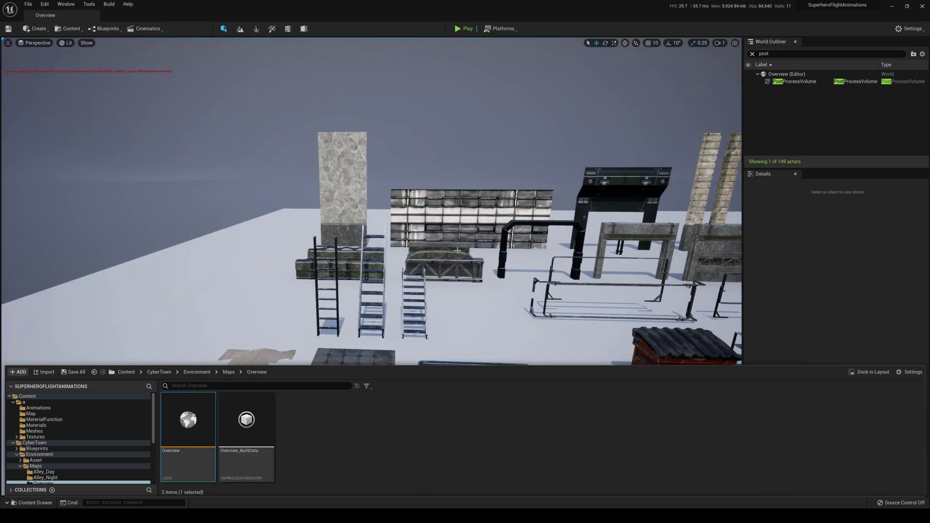
# Fly to the Customizable Billboards area, select the Meshingun Studio billboard, shrink the content drawer, and review the billboard's detail settings.
pyautogui.moveTo(457, 251); pyautogui.dragTo(574, 269, button='right')
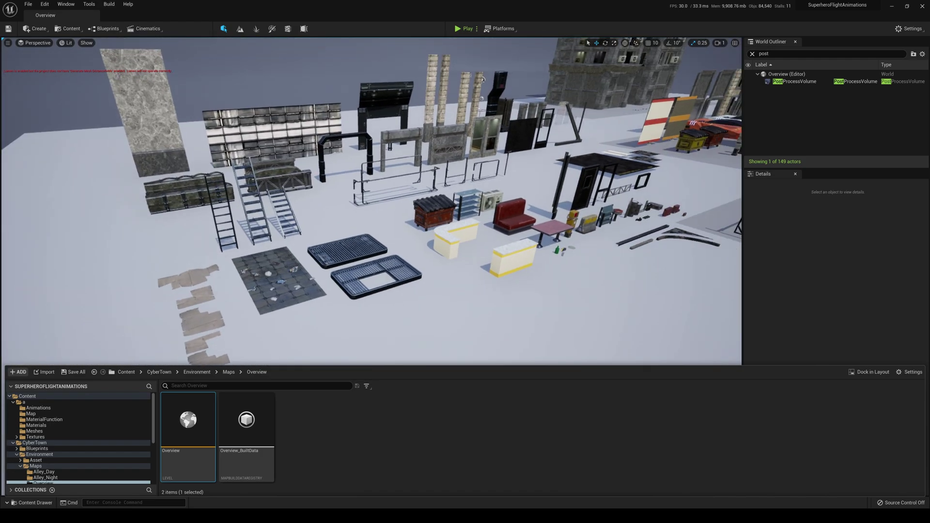
pyautogui.moveTo(392, 252); pyautogui.dragTo(603, 305, button='right')
pyautogui.press('w')
pyautogui.click(397, 256)
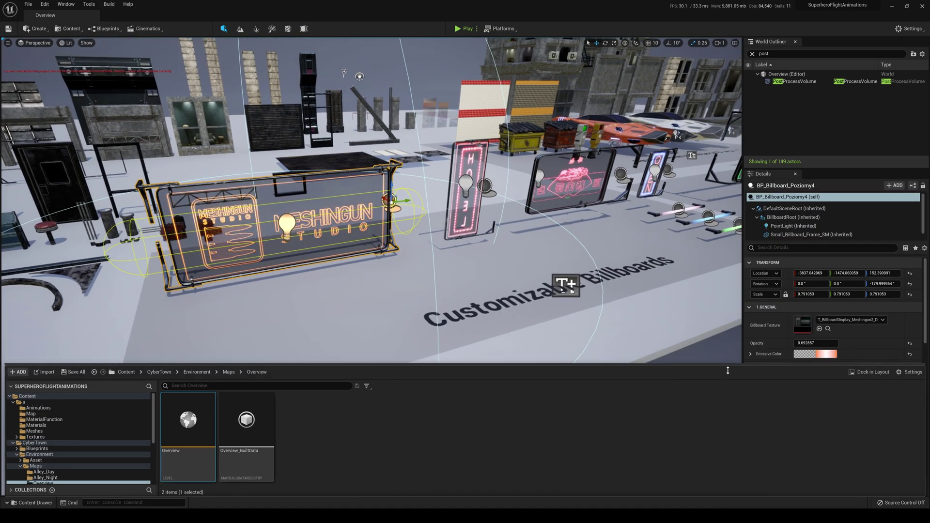
pyautogui.moveTo(727, 368); pyautogui.dragTo(737, 474)
pyautogui.scroll(-5, 872, 373)
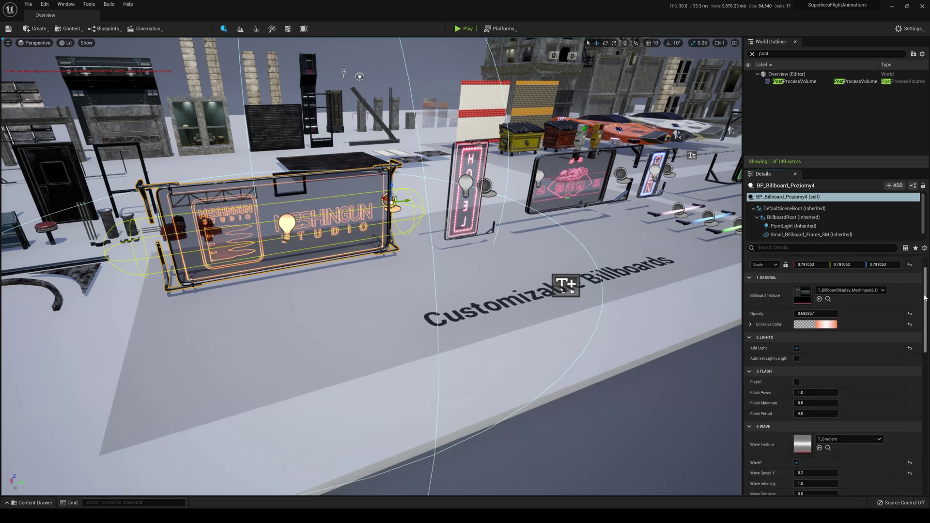
pyautogui.scroll(5, 823, 339)
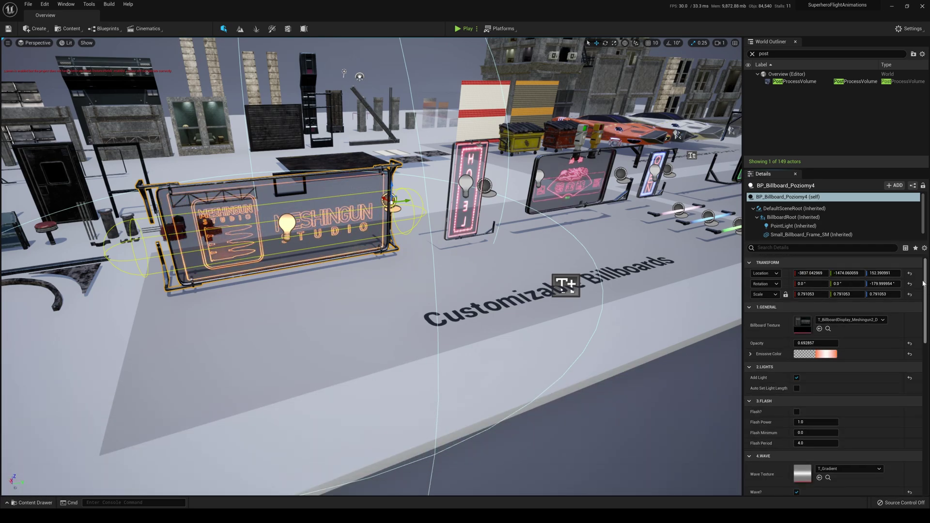
# Locate the selected billboard's texture in the project content, dock the content browser in the layout, and browse the Medium_and_Small_Texture folder.
pyautogui.click(828, 329)
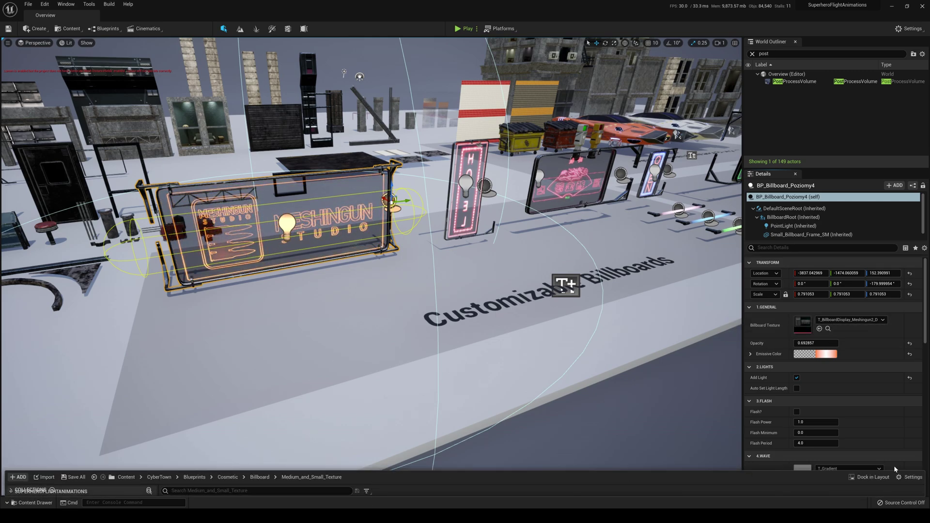
pyautogui.click(870, 477)
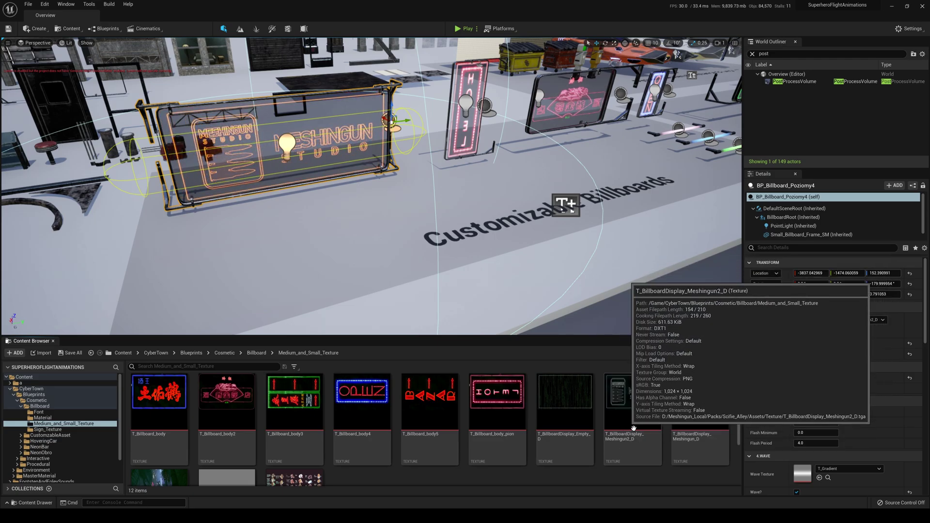
pyautogui.scroll(-1, 490, 459)
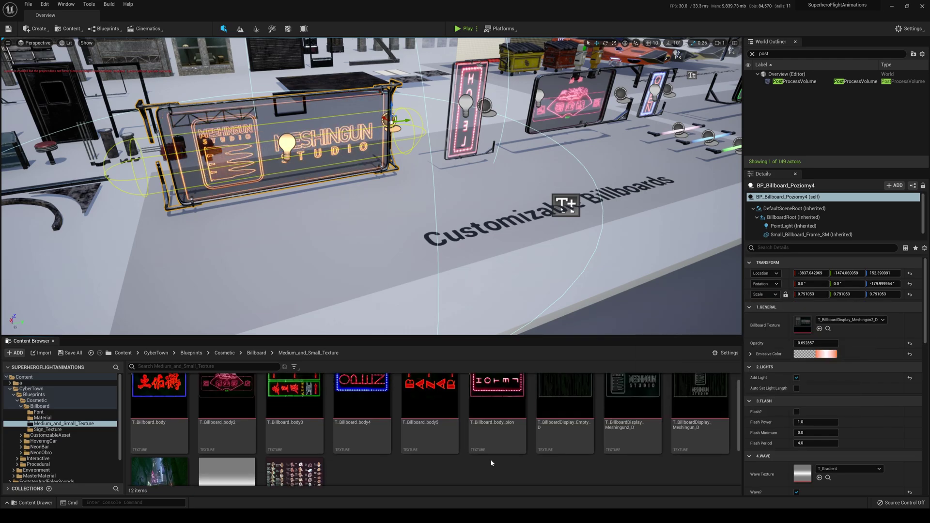
pyautogui.scroll(-2, 489, 459)
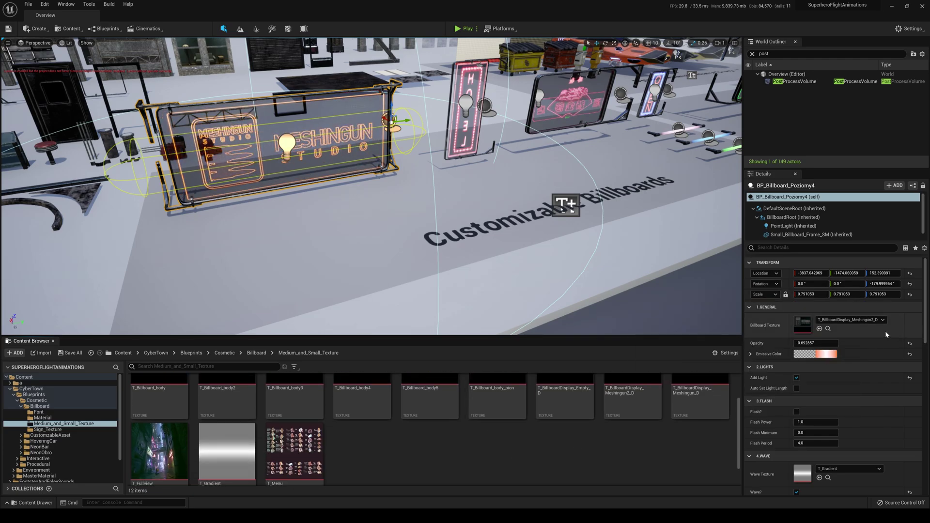
# Select the Custom Text Billboard, set its text to BANANA, and view the sign from different angles.
pyautogui.moveTo(490, 213); pyautogui.dragTo(435, 224, button='right')
pyautogui.click(419, 147)
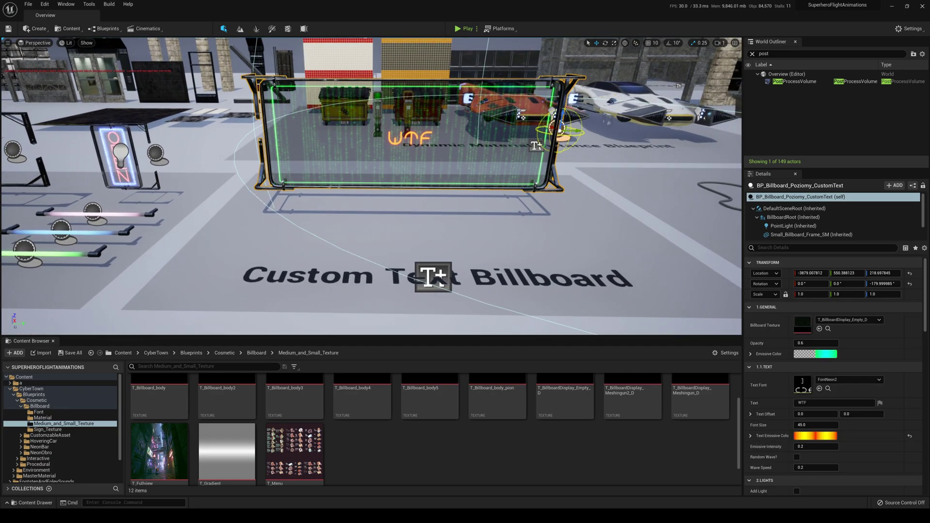
pyautogui.click(819, 404)
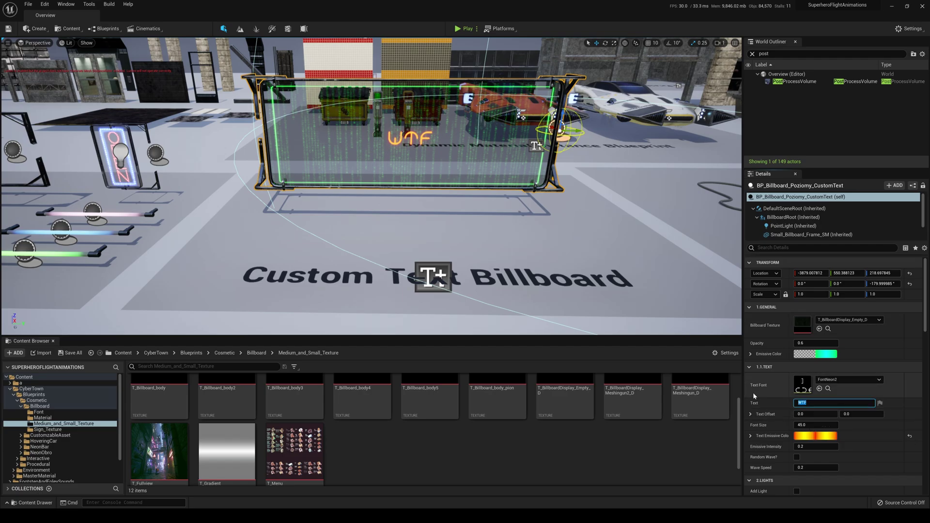
pyautogui.press('BackSpace')
pyautogui.write('BANANA')
pyautogui.press('Return')
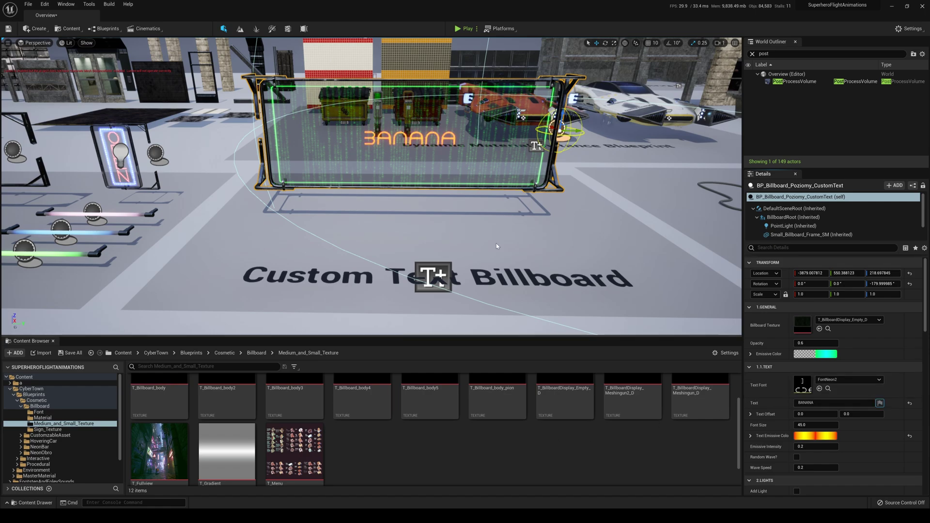
pyautogui.moveTo(510, 218); pyautogui.dragTo(514, 199, button='right')
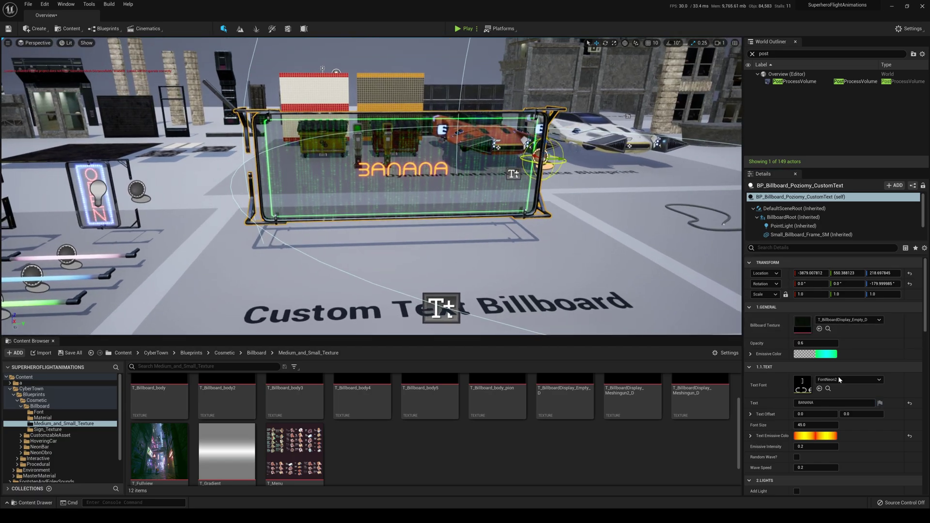
pyautogui.moveTo(515, 250); pyautogui.dragTo(388, 266, button='right')
pyautogui.press('f')
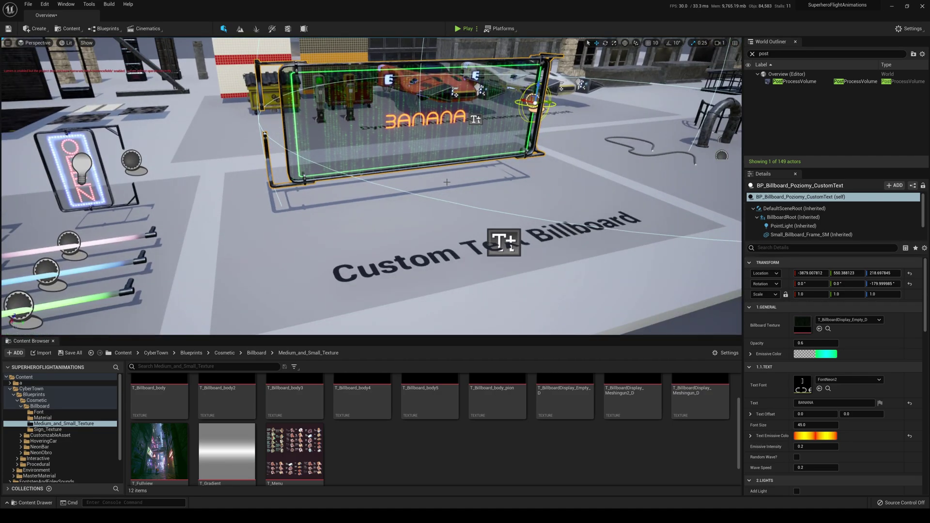
# Switch the viewport to game view, fly to the Spline Tools area, and inspect the railing and the pipe arch.
pyautogui.moveTo(447, 182); pyautogui.dragTo(722, 126, button='right')
pyautogui.press('w')
pyautogui.press('g')
pyautogui.moveTo(502, 205); pyautogui.dragTo(455, 214, button='right')
pyautogui.moveTo(479, 180); pyautogui.dragTo(544, 180, button='right')
pyautogui.moveTo(546, 221); pyautogui.dragTo(553, 221, button='right')
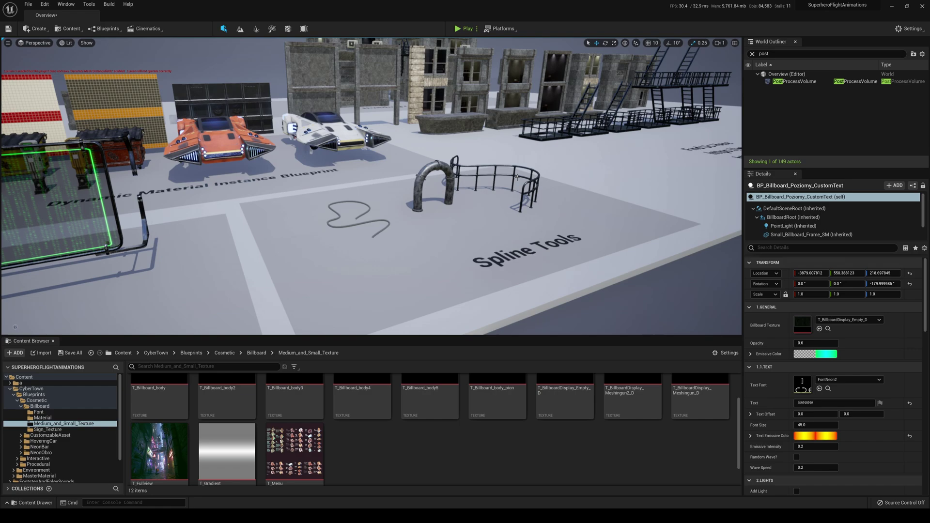
pyautogui.click(543, 182)
pyautogui.click(448, 182)
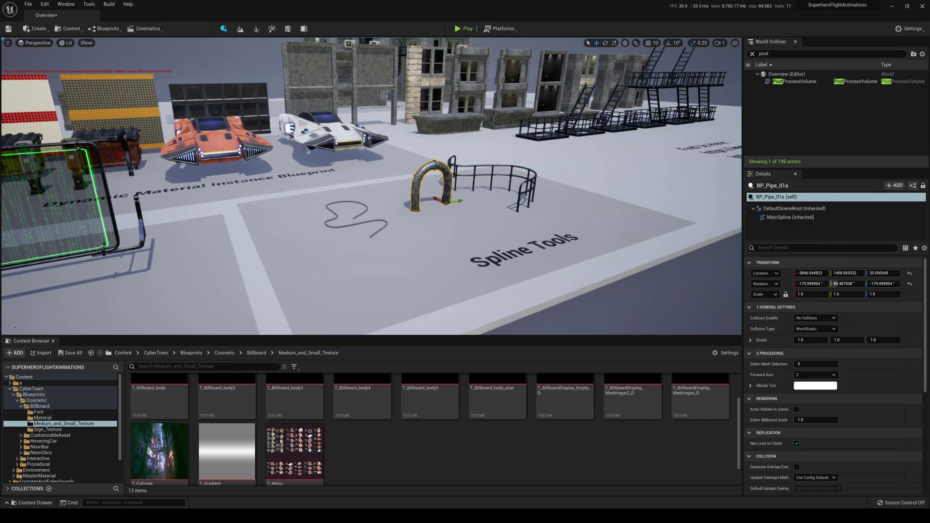
pyautogui.click(522, 172)
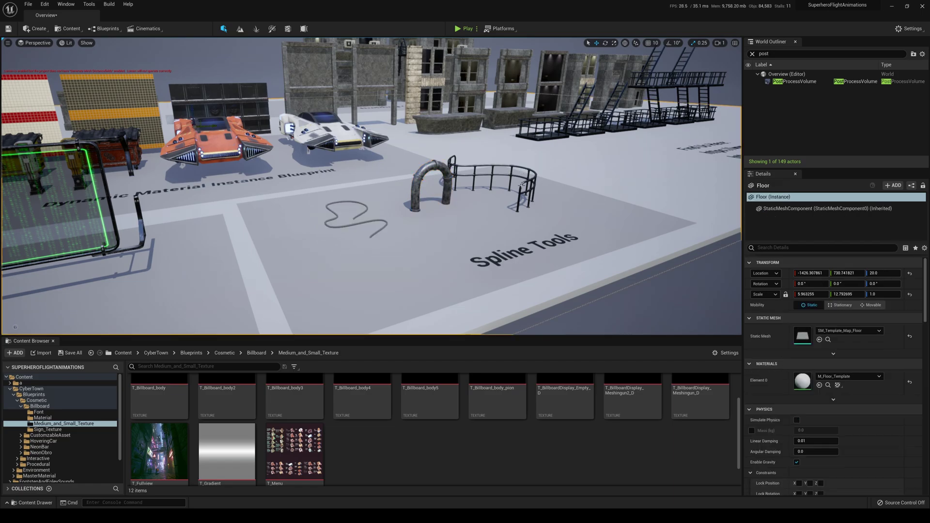
# Fly to the procedural buildings and select the shorter building, followed by the one with the fire escape, to inspect their settings.
pyautogui.moveTo(522, 172); pyautogui.dragTo(660, 159, button='right')
pyautogui.moveTo(564, 192); pyautogui.dragTo(545, 189, button='right')
pyautogui.click(430, 223)
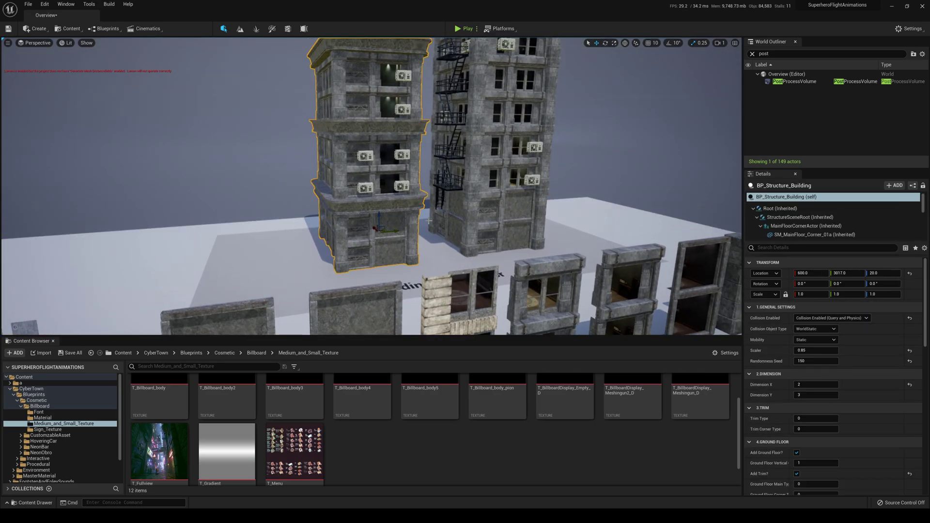
pyautogui.moveTo(431, 223); pyautogui.dragTo(492, 213, button='right')
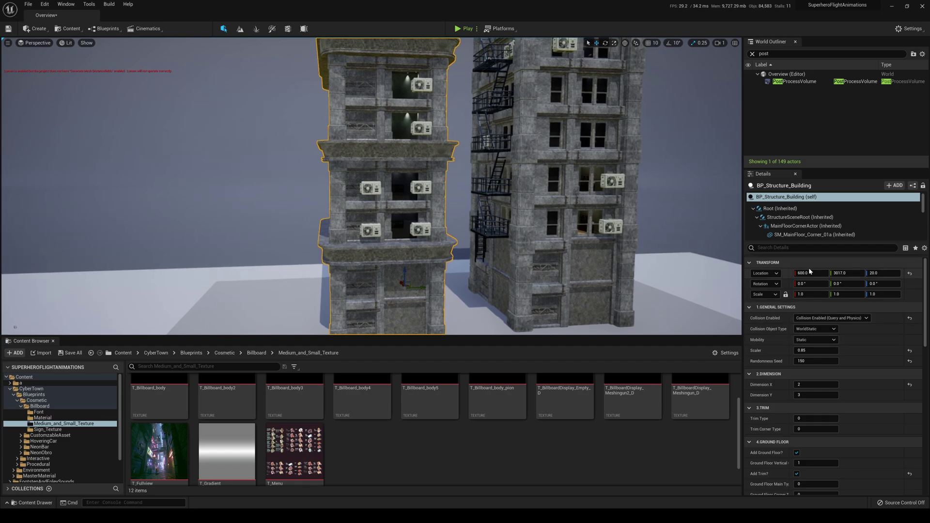
pyautogui.click(475, 208)
pyautogui.click(433, 209)
pyautogui.click(572, 203)
# Try Dimension X values of 5, 2 and 1 on the building with the fire escape and view its full height.
pyautogui.scroll(-1, 814, 382)
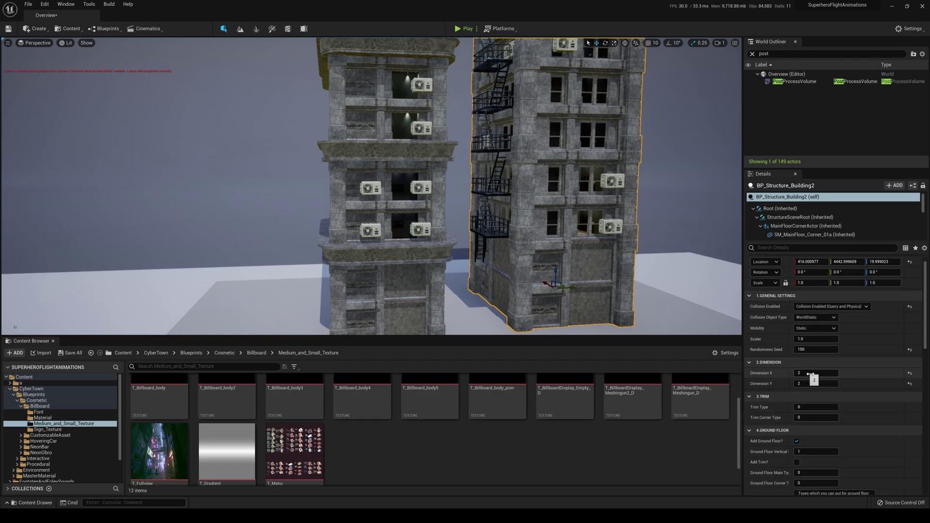
pyautogui.moveTo(816, 373); pyautogui.dragTo(831, 373)
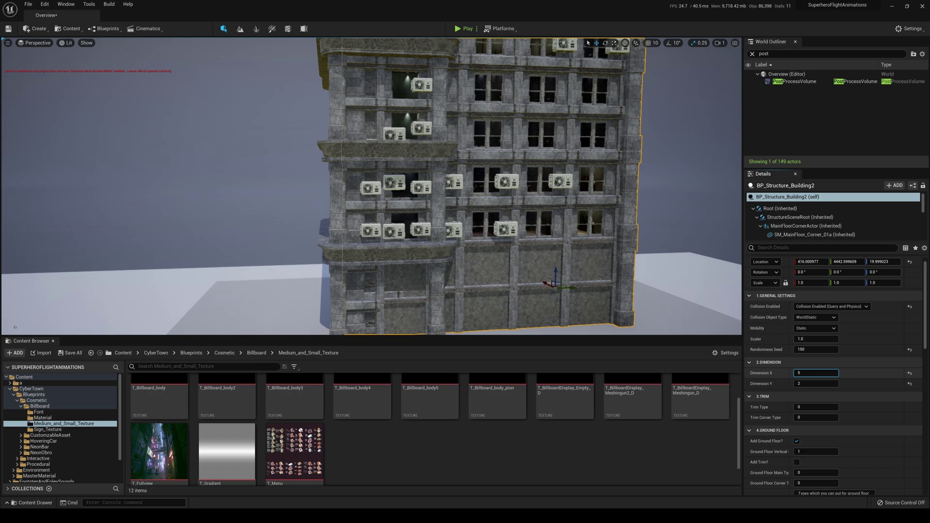
pyautogui.write('2')
pyautogui.press('Tab')
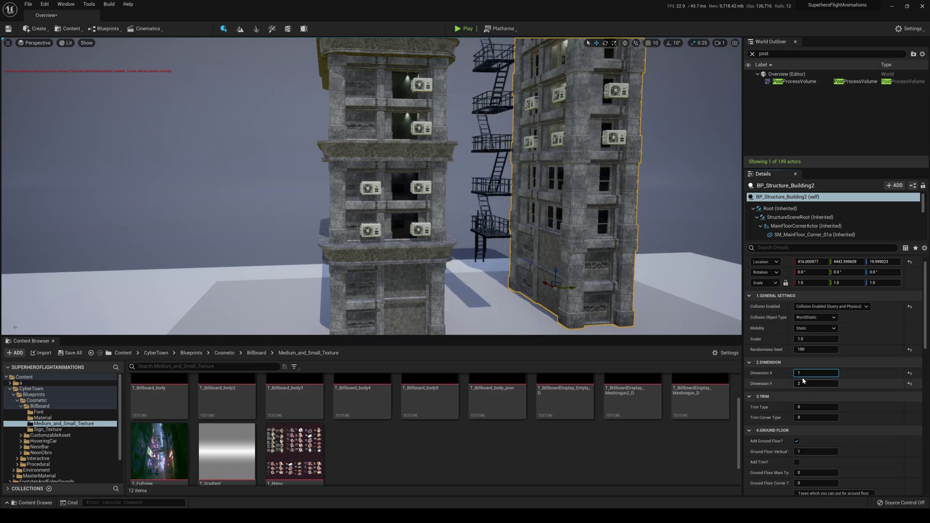
pyautogui.moveTo(666, 276)
pyautogui.mouseDown(button='right')
pyautogui.moveTo(667, 188)
pyautogui.moveTo(670, 280)
pyautogui.mouseUp(button='right')
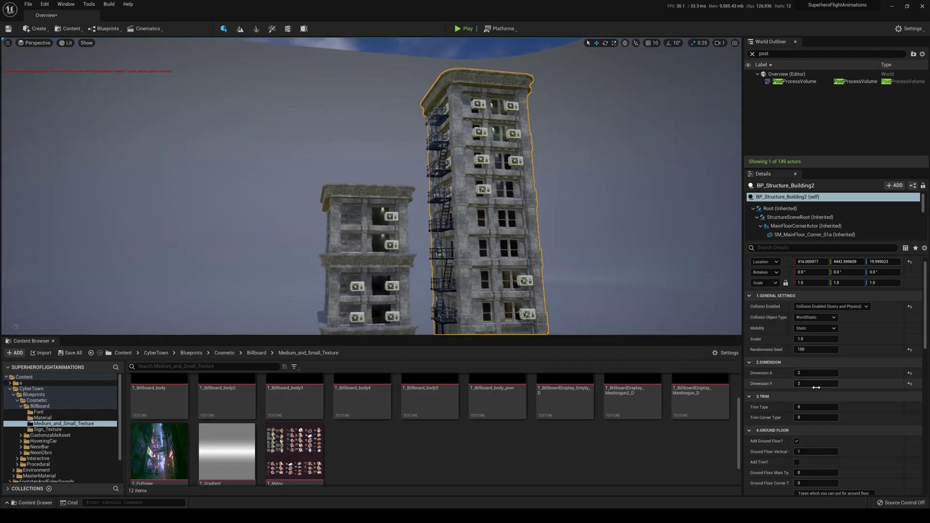
# Try larger dimensions on the fire escape building, up to X 4 and Y 3, and set both Dimension X and Dimension Y to 1.
pyautogui.press('Tab')
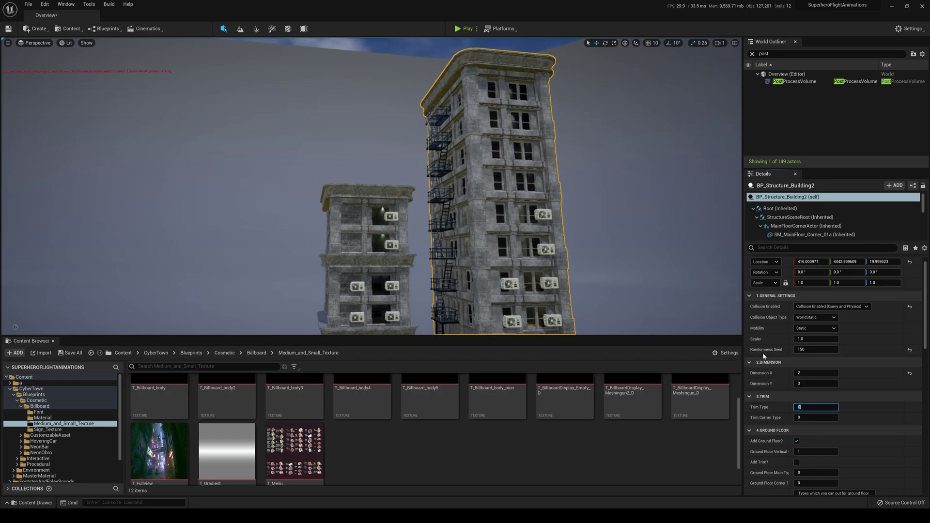
pyautogui.write('4')
pyautogui.press('Tab')
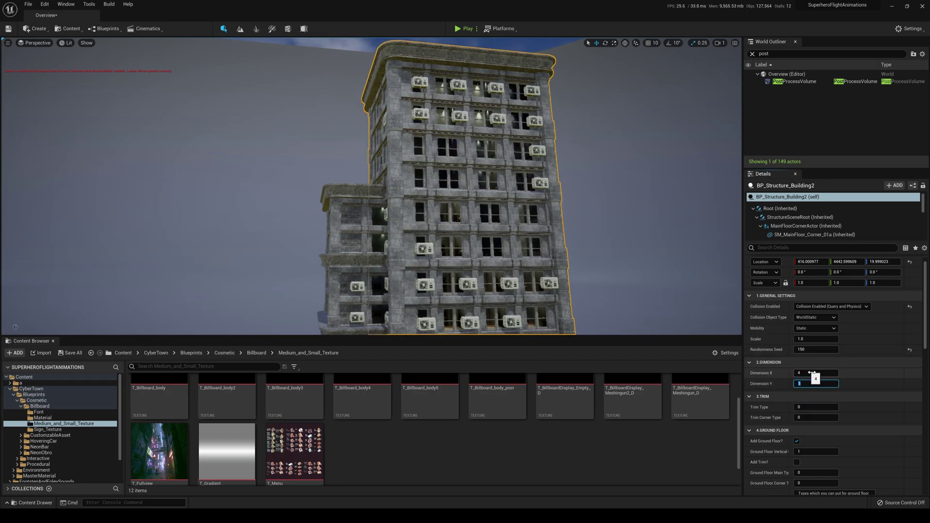
pyautogui.click(806, 374)
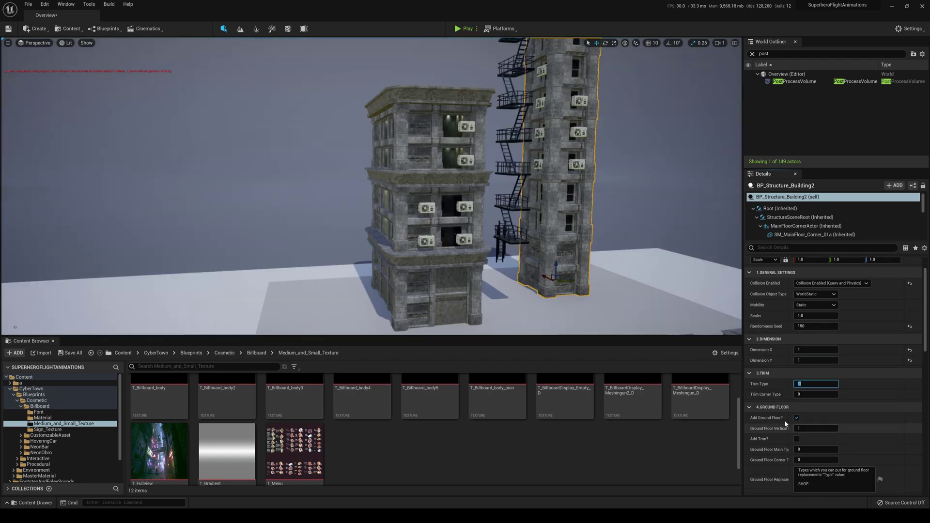
# Toggle Add Ground Floor off and on repeatedly for the fire escape building, leaving it enabled.
pyautogui.click(797, 418)
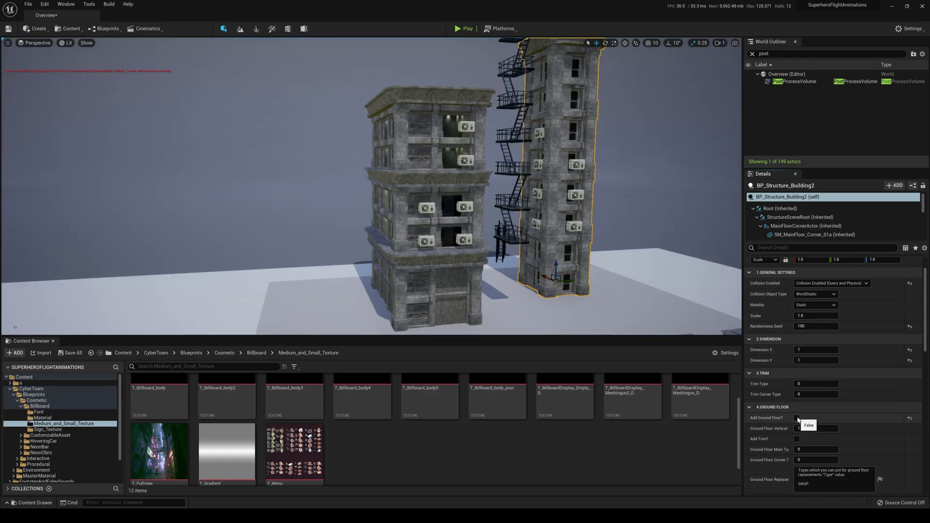
pyautogui.click(797, 418)
pyautogui.click(797, 418)
pyautogui.click(797, 418)
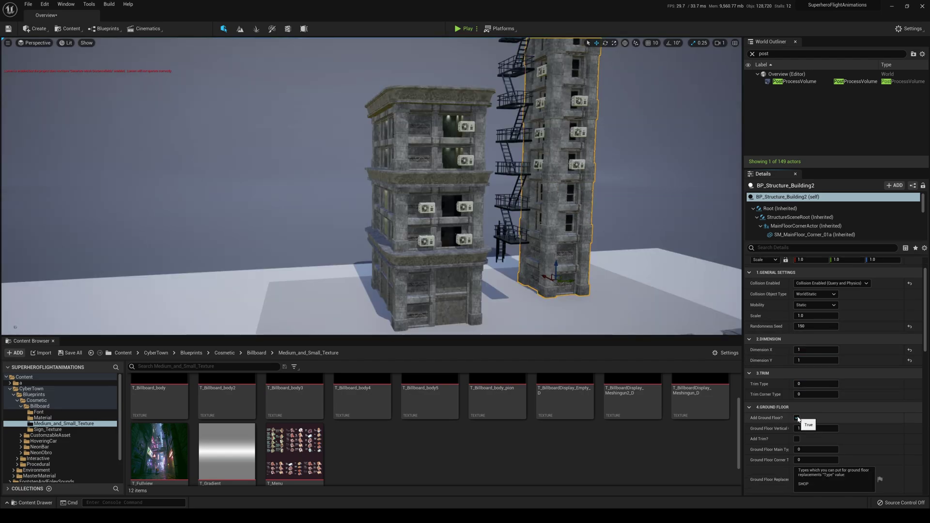
pyautogui.click(797, 418)
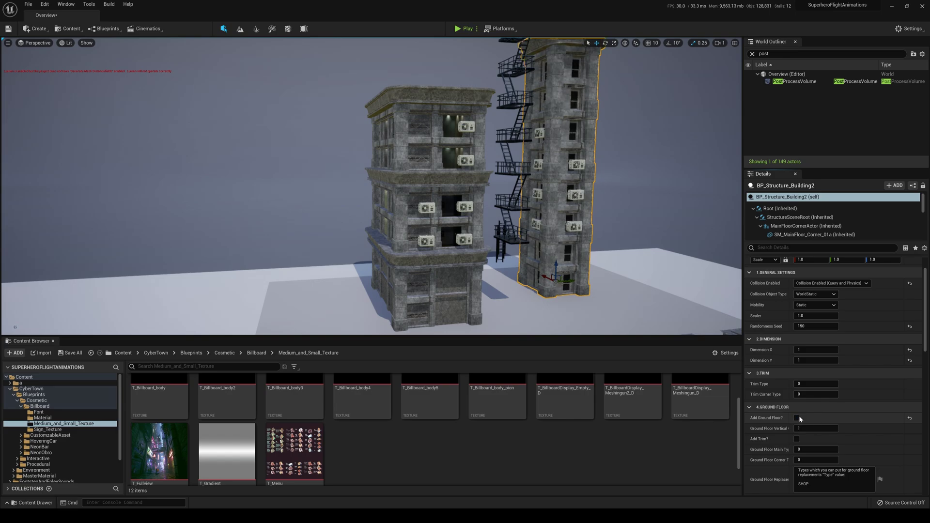
pyautogui.click(796, 418)
# Disable Add Middle Floor in the fire escape building's Middle Floor settings.
pyautogui.scroll(-2, 808, 409)
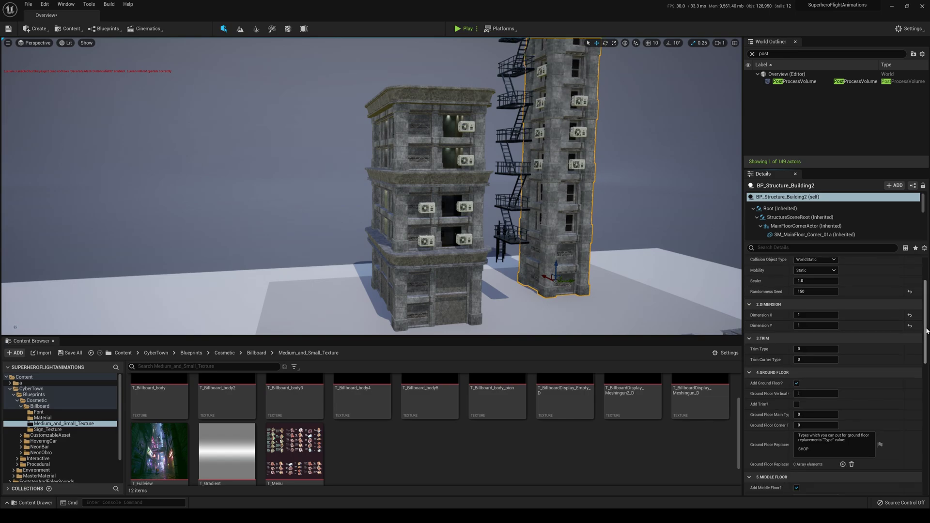
pyautogui.moveTo(926, 331); pyautogui.dragTo(925, 352)
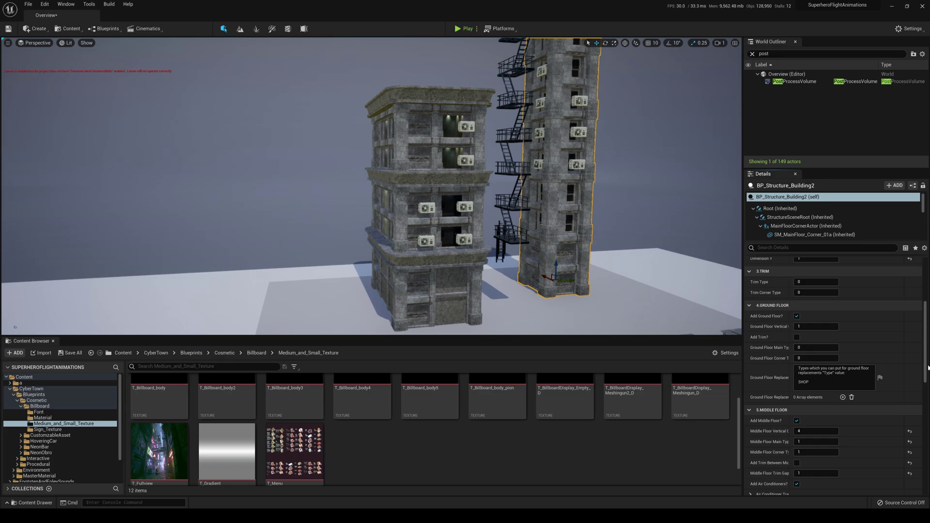
pyautogui.scroll(-4, 928, 368)
pyautogui.click(797, 345)
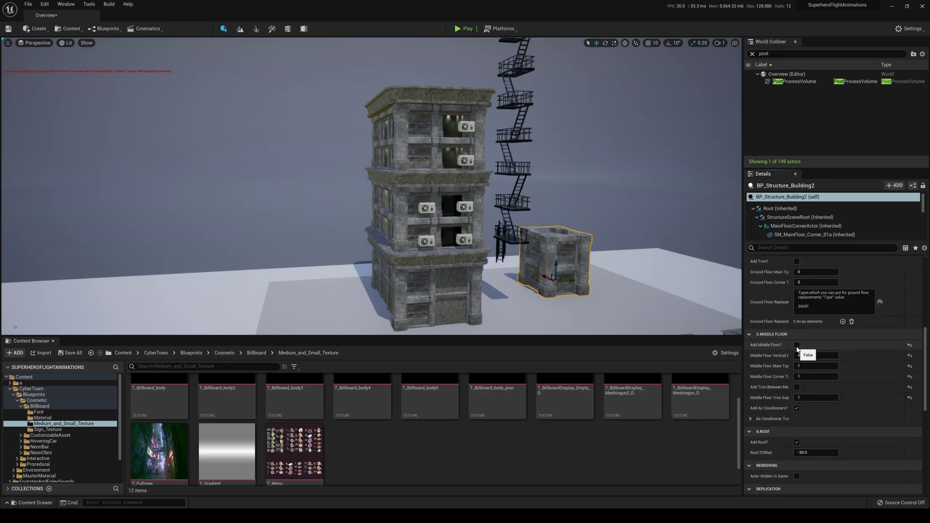
# Re-enable Add Middle Floor on the fire escape building and toggle Add Air Conditioners off and back on.
pyautogui.click(797, 345)
pyautogui.scroll(-1, 839, 362)
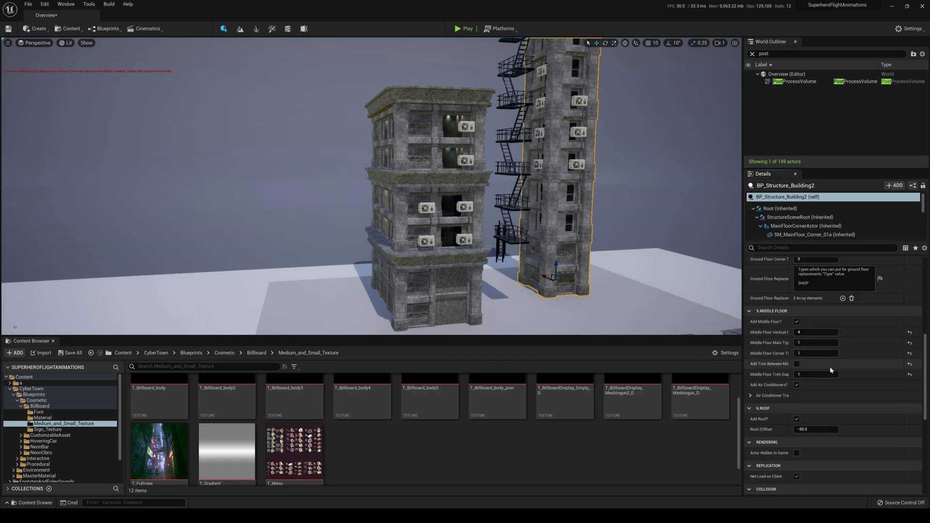
pyautogui.click(797, 385)
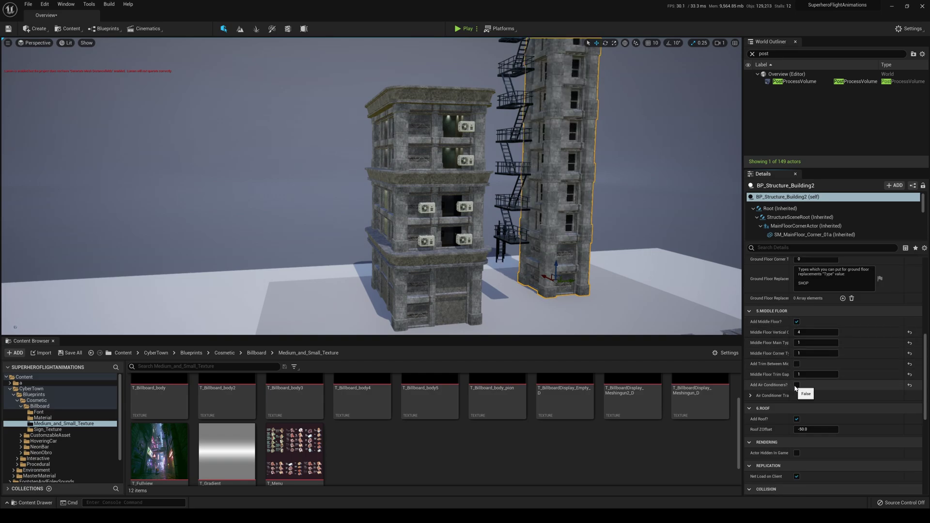
pyautogui.click(797, 385)
# Disable Add Roof on the fire escape building and try the Add Roof setting on the shorter building beside it, leaving that one enabled.
pyautogui.click(797, 420)
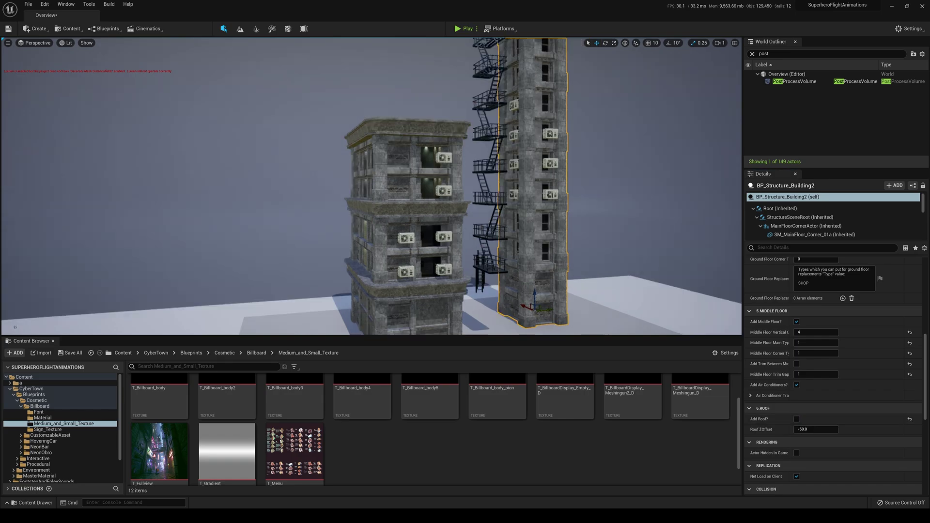
pyautogui.moveTo(371, 186); pyautogui.dragTo(329, 186, button='right')
pyautogui.click(494, 218)
pyautogui.moveTo(494, 218); pyautogui.dragTo(499, 242, button='right')
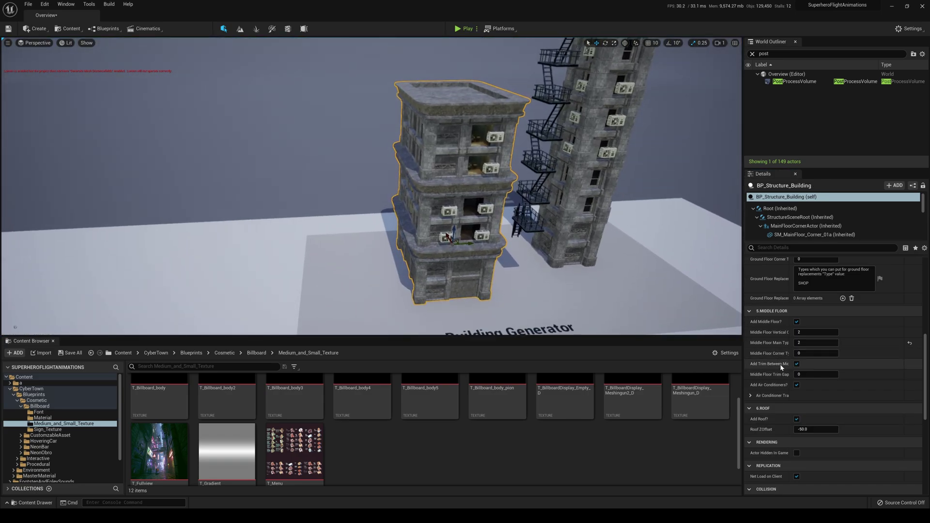
pyautogui.click(796, 420)
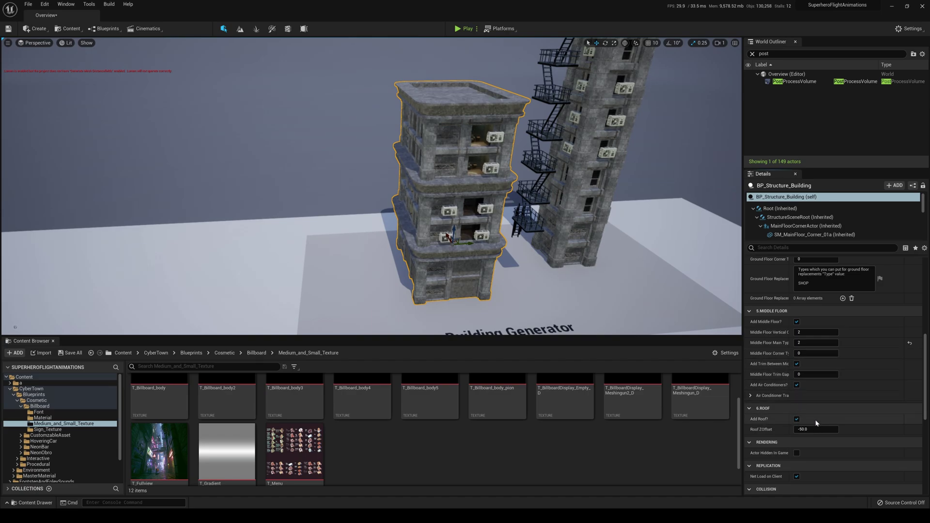
# Review the shorter building's remaining settings and look over the modular wall pieces, props and hovering cars laid out in the Overview level.
pyautogui.scroll(-2, 834, 426)
pyautogui.scroll(-7, 835, 424)
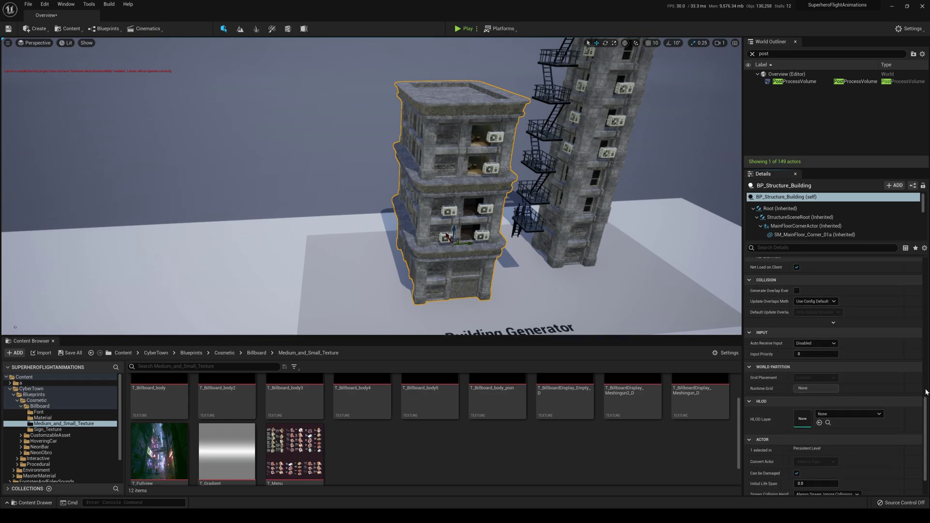
pyautogui.moveTo(924, 409); pyautogui.dragTo(889, 262)
pyautogui.moveTo(533, 203); pyautogui.dragTo(563, 246, button='right')
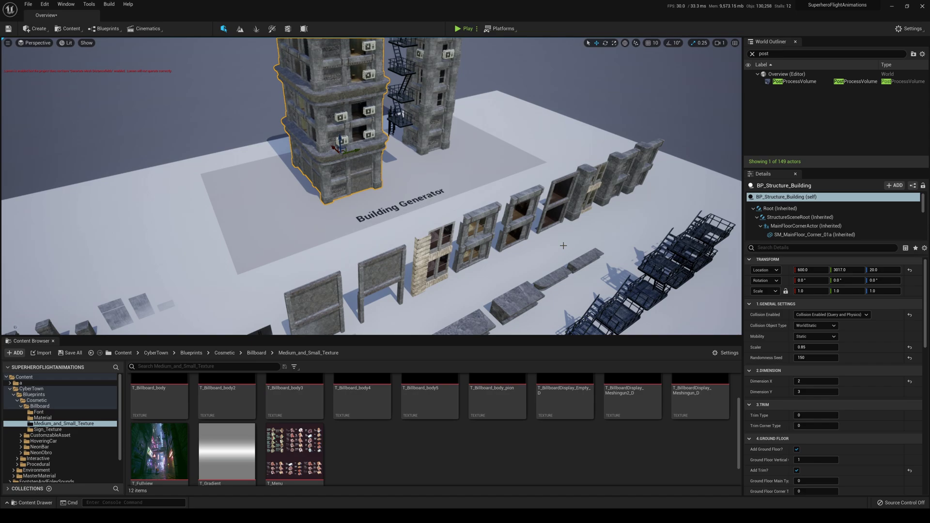
pyautogui.moveTo(635, 237); pyautogui.dragTo(547, 209, button='right')
pyautogui.moveTo(481, 204); pyautogui.dragTo(463, 213, button='right')
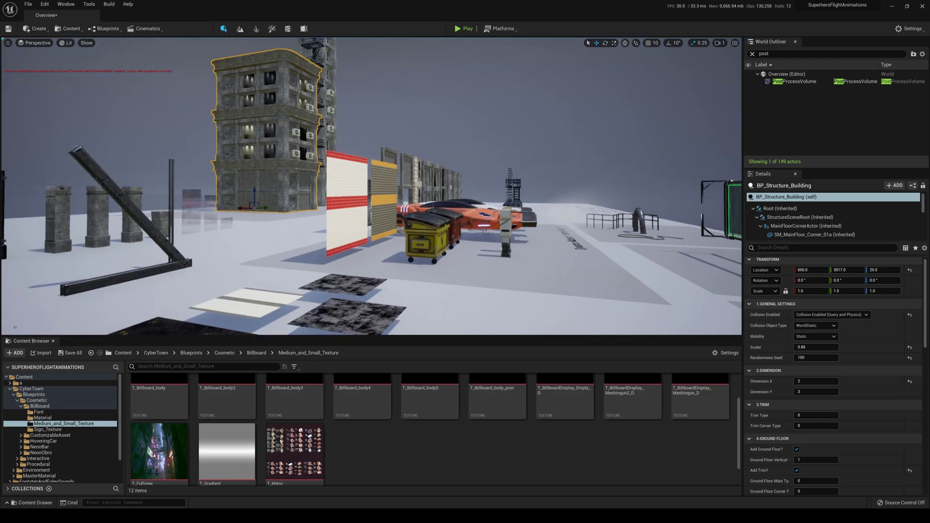
pyautogui.moveTo(465, 194); pyautogui.dragTo(516, 224, button='right')
pyautogui.moveTo(543, 192); pyautogui.dragTo(383, 252, button='right')
pyautogui.moveTo(540, 211); pyautogui.dragTo(533, 244, button='right')
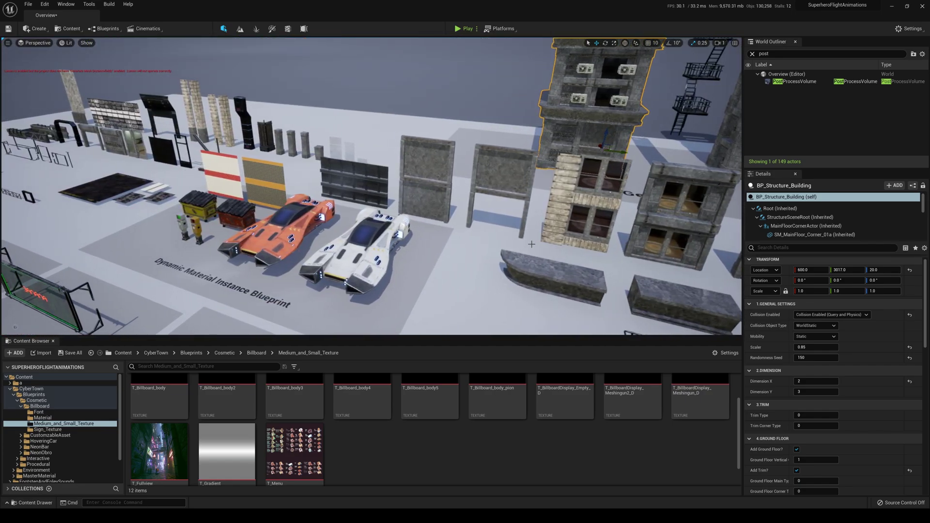